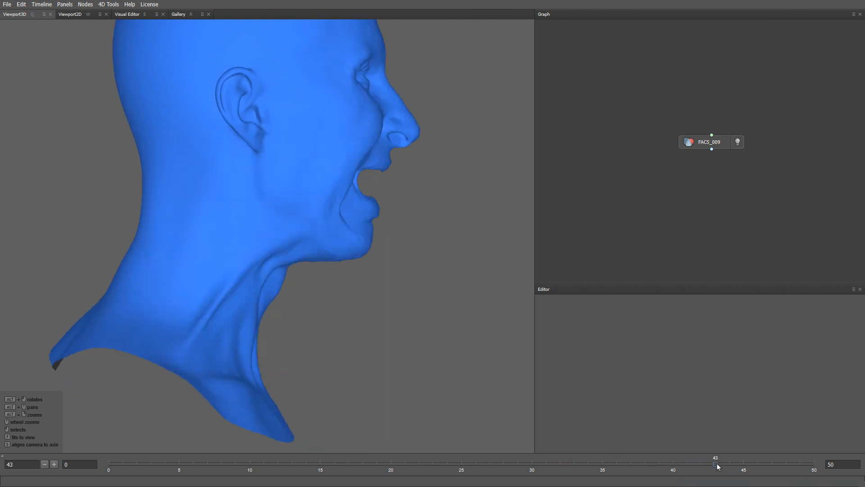
Load NeutralL2.obj from the NeckStabilization folder into the node graph beside FACS_009
key("alt+Tab")
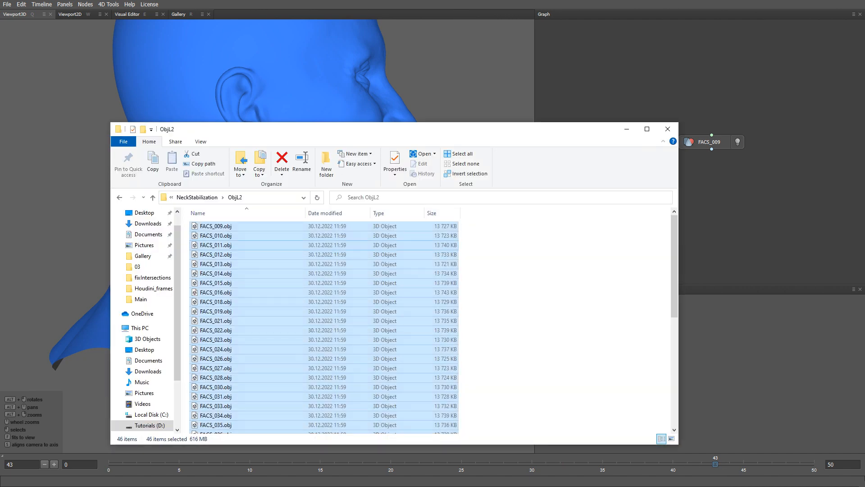
left_click(205, 198)
left_click(216, 245)
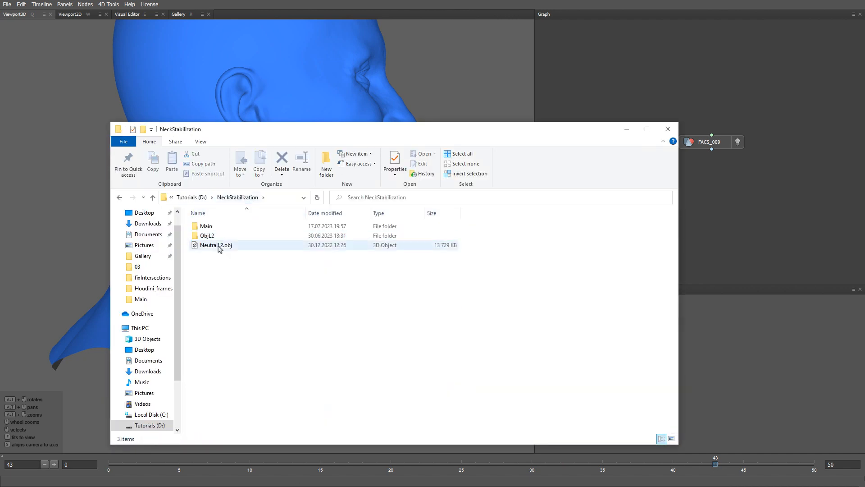
left_click_drag(212, 246, 802, 141)
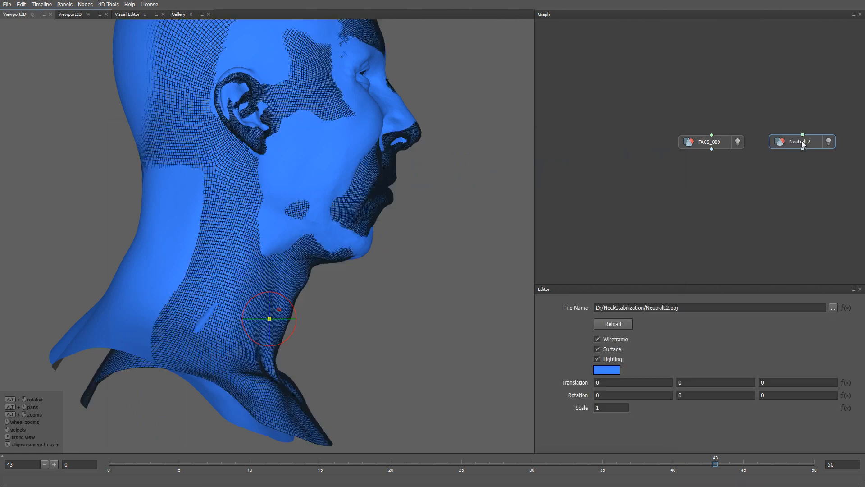
Display only the NeutralL2 mesh and turn off its wireframe
left_click(829, 142)
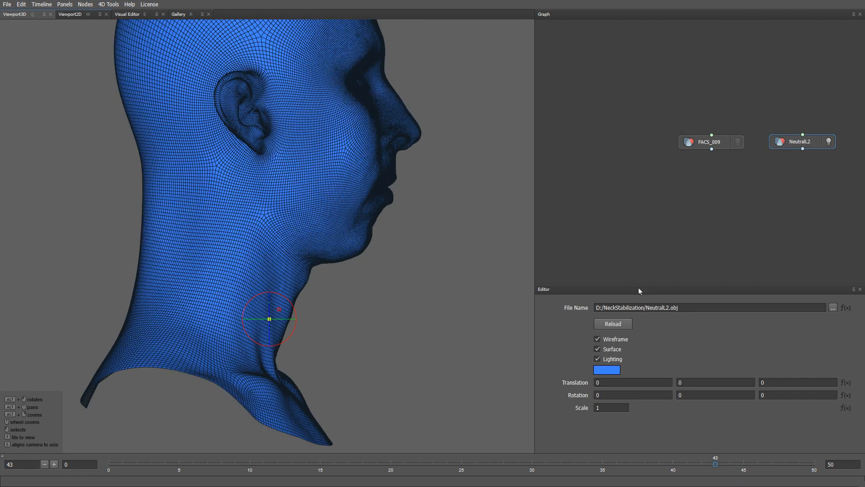
left_click(597, 340)
middle_click_drag(469, 379, 442, 329, "alt")
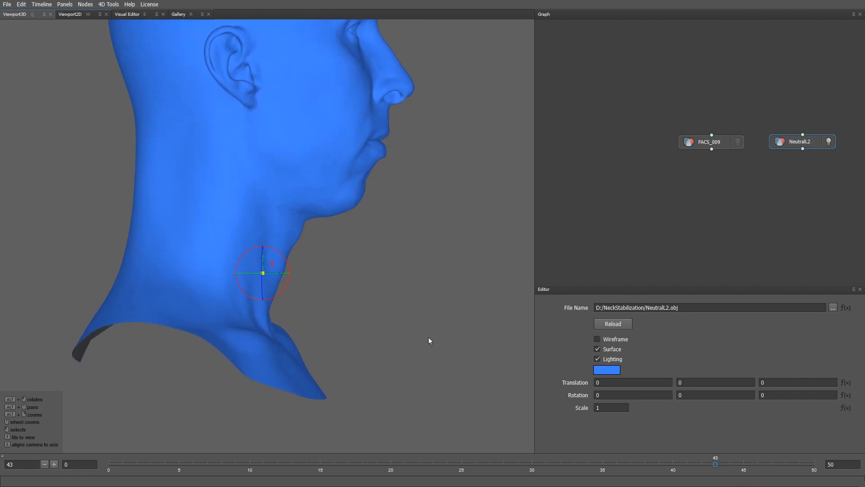
left_click_drag(429, 338, 293, 337, "alt")
left_click_drag(386, 288, 425, 311, "alt")
Add a VertexMask node, connect NeutralL2 to its input and rename the node FixedMask
middle_click_drag(752, 220, 653, 189)
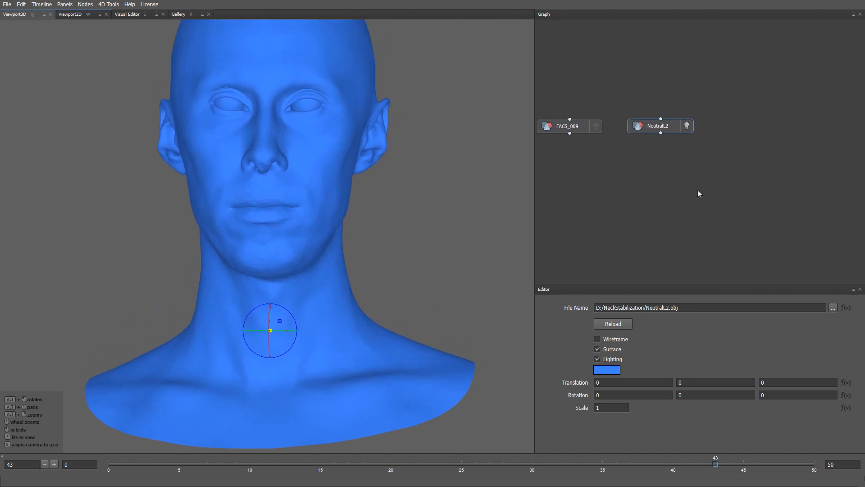
key("Tab")
type("ver")
left_click(775, 194)
left_click_drag(711, 187, 725, 169)
left_click_drag(661, 133, 720, 164)
key("F2")
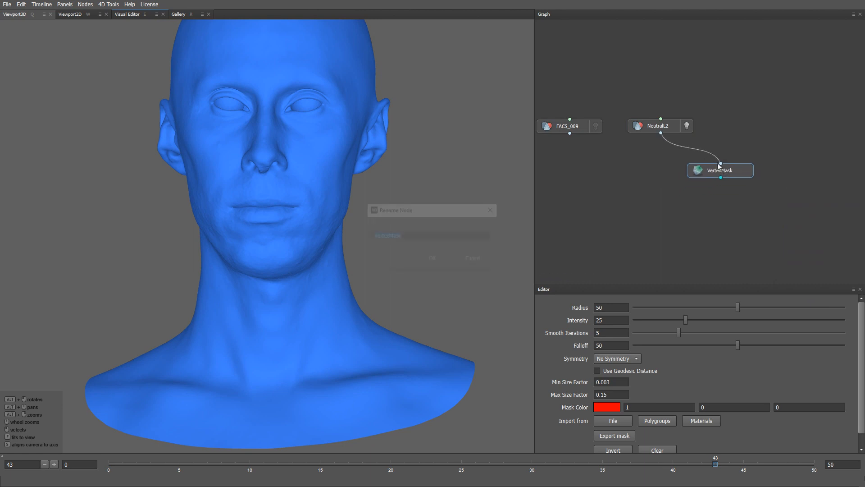
type("Fixed")
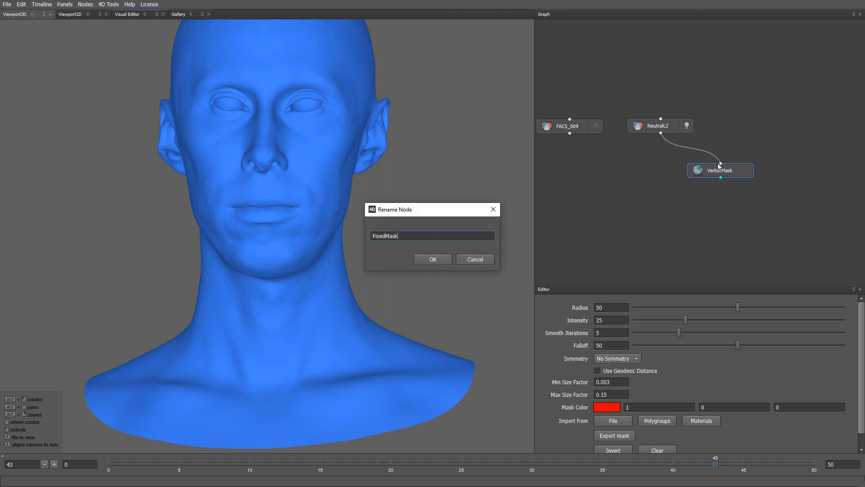
key("Return")
Open FixedMask for painting with intensity 100, falloff 100, Topological symmetry and geodesic distance enabled
key("e")
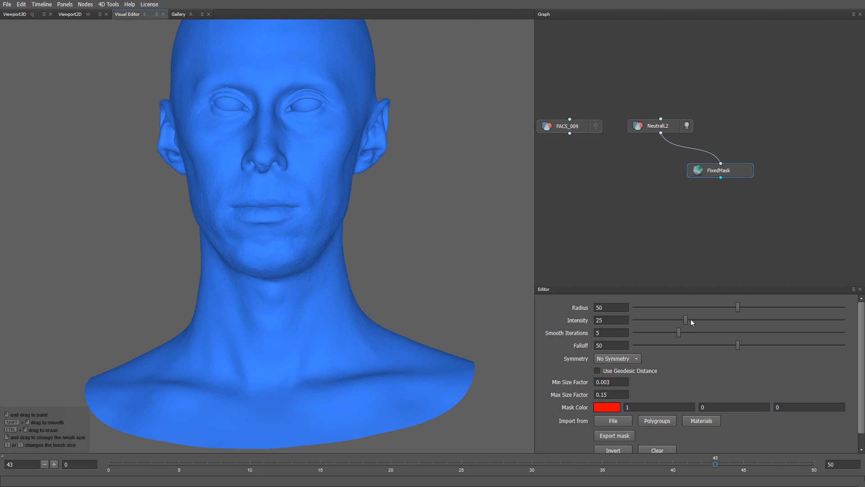
left_click_drag(684, 319, 863, 322)
left_click_drag(736, 344, 855, 349)
left_click(630, 360)
left_click(625, 378)
Paint the mask over the lower chest, the shoulders and the back of the neck
middle_click_drag(480, 382, 476, 327)
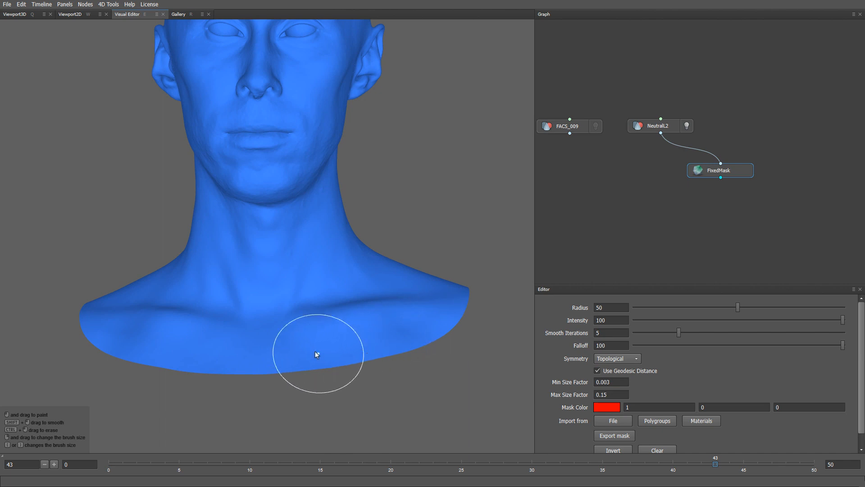
mouse_move(317, 355)
left_mouse_down()
mouse_move(304, 347)
mouse_move(411, 334)
mouse_move(284, 353)
mouse_move(309, 348)
left_mouse_up()
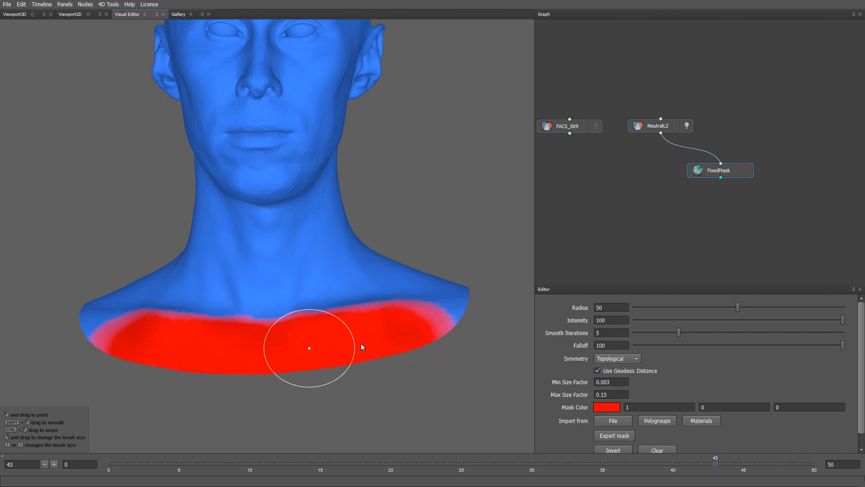
mouse_move(360, 343)
left_mouse_down()
mouse_move(459, 301)
mouse_move(444, 333)
mouse_move(460, 295)
left_mouse_up()
mouse_move(479, 338)
left_mouse_down()
mouse_move(411, 339)
mouse_move(358, 370)
mouse_move(356, 399)
left_mouse_up()
mouse_move(356, 398)
left_mouse_down()
mouse_move(354, 386)
mouse_move(410, 351)
mouse_move(386, 367)
mouse_move(474, 372)
mouse_move(386, 367)
mouse_move(294, 380)
mouse_move(406, 364)
mouse_move(300, 397)
mouse_move(325, 350)
mouse_move(315, 246)
mouse_move(339, 315)
mouse_move(263, 356)
mouse_move(318, 226)
mouse_move(315, 276)
left_mouse_up()
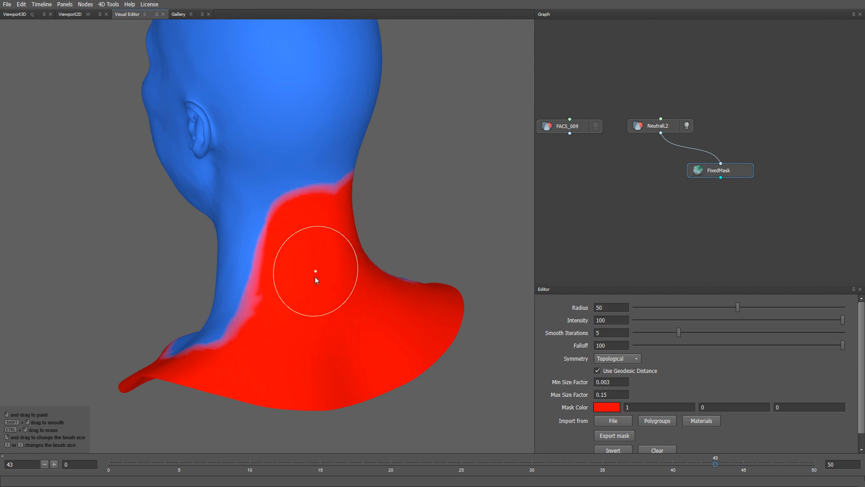
Set the smooth iterations to 10 and smooth the mask's border along the neck and shoulders
mouse_move(298, 377)
left_mouse_down("alt")
mouse_move(361, 372)
mouse_move(379, 350)
left_mouse_up("alt")
middle_click_drag(380, 351, 432, 318, "alt")
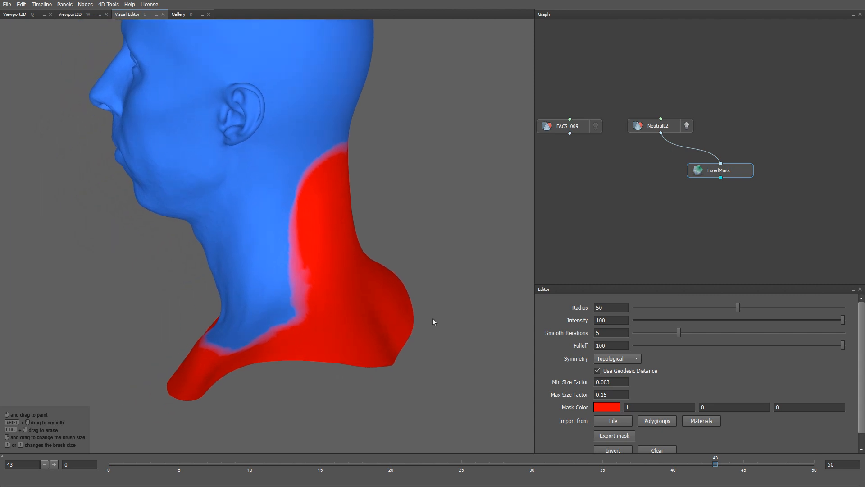
left_click_drag(679, 332, 740, 334)
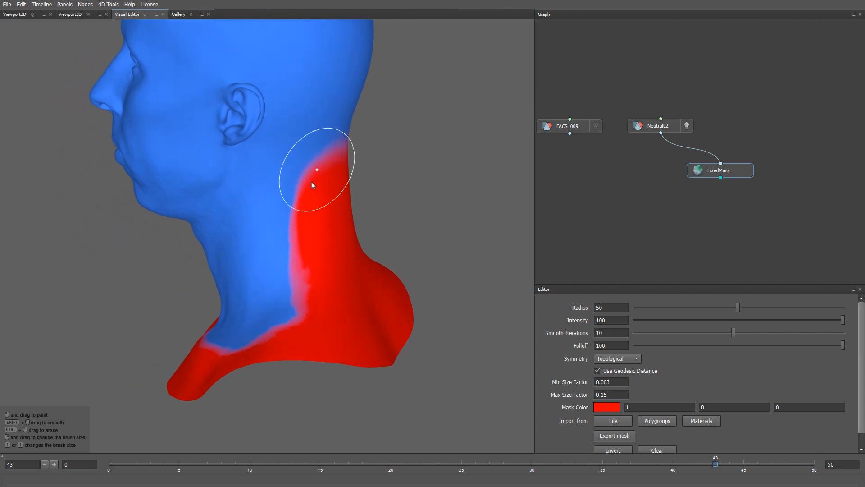
mouse_move(326, 152)
left_mouse_down("shift")
mouse_move(340, 147)
mouse_move(264, 324)
mouse_move(303, 296)
mouse_move(345, 166)
mouse_move(266, 320)
mouse_move(299, 271)
mouse_move(336, 172)
mouse_move(317, 224)
mouse_move(224, 343)
mouse_move(221, 401)
mouse_move(354, 407)
mouse_move(377, 387)
mouse_move(235, 381)
mouse_move(413, 376)
mouse_move(143, 370)
mouse_move(419, 371)
mouse_move(190, 369)
mouse_move(404, 357)
mouse_move(292, 360)
left_mouse_up("shift")
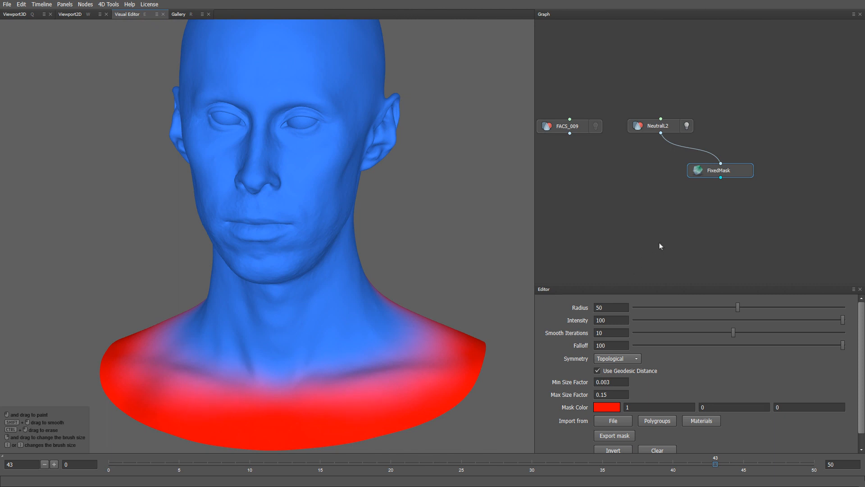
Add a MixGeom node and connect FACS_009, NeutralL2 and FixedMask to its three inputs
right_click(622, 221)
type("mix")
key("Return")
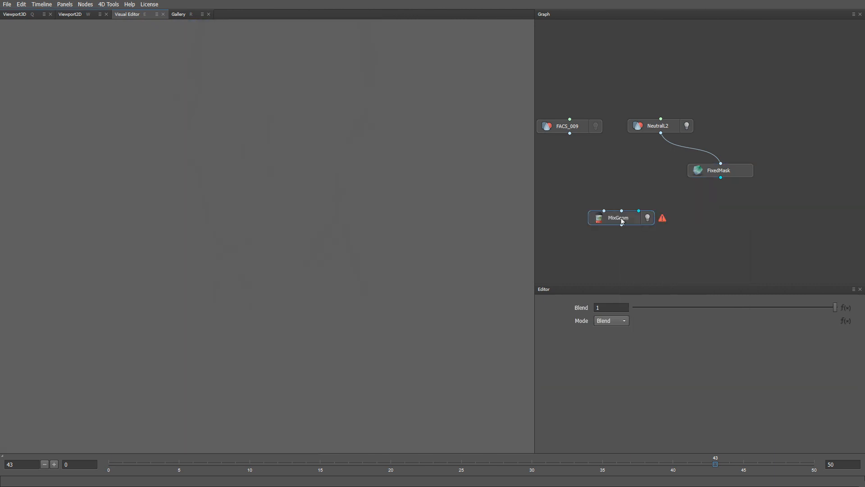
left_click_drag(622, 222, 635, 227)
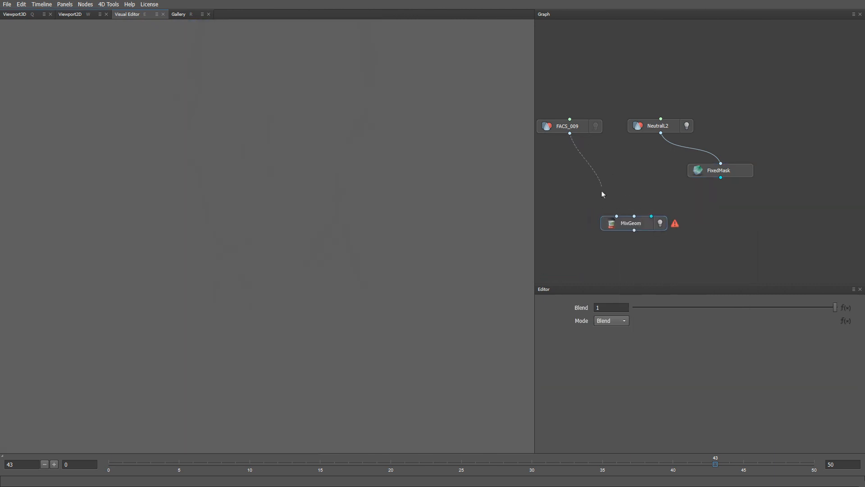
left_click_drag(603, 193, 634, 216)
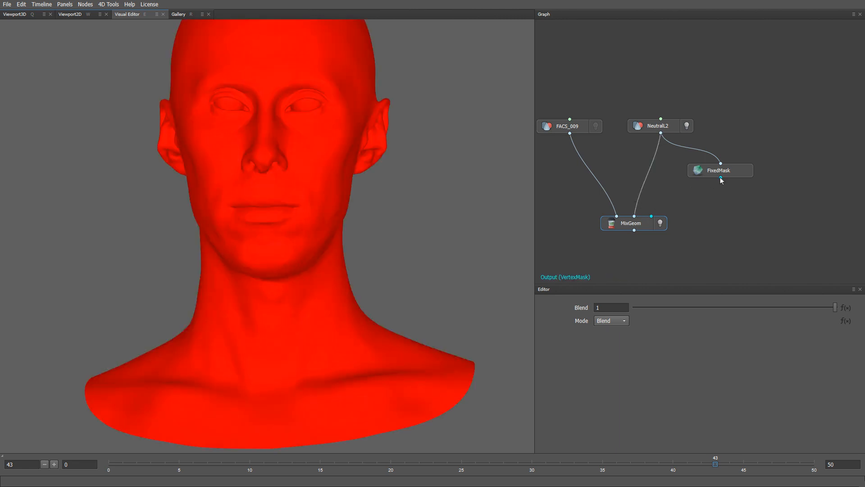
left_click_drag(721, 178, 651, 216)
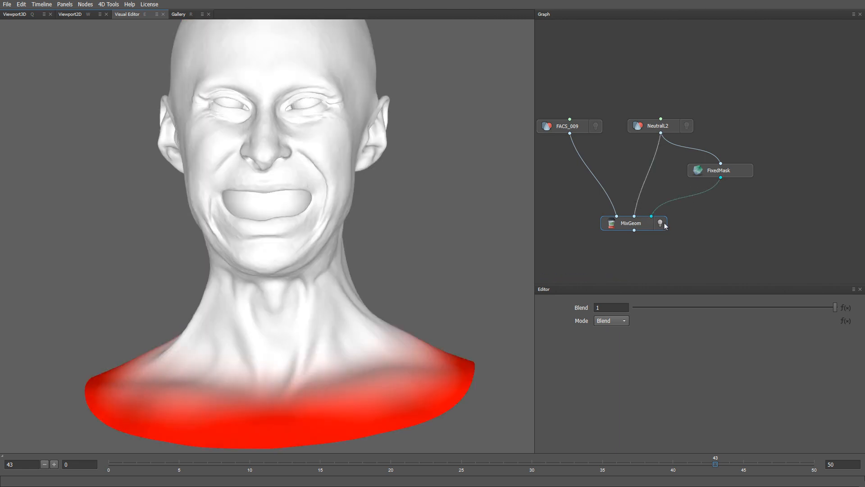
Display only the MixGeom result in the 3D viewport in profile
left_click(663, 223)
left_click_drag(445, 316, 564, 320, "alt")
left_click(442, 313)
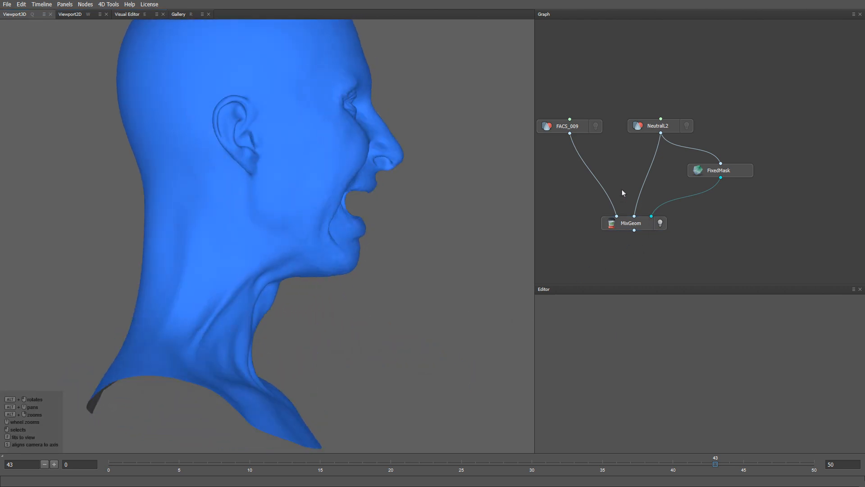
Compare the neck and shoulders of NeutralL2 and the MixGeom result by alternating which one is displayed
left_click(707, 116)
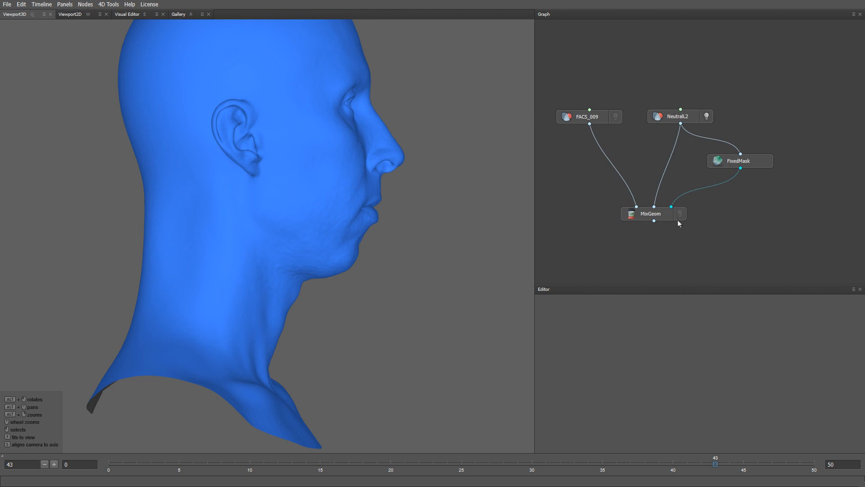
left_click(680, 218)
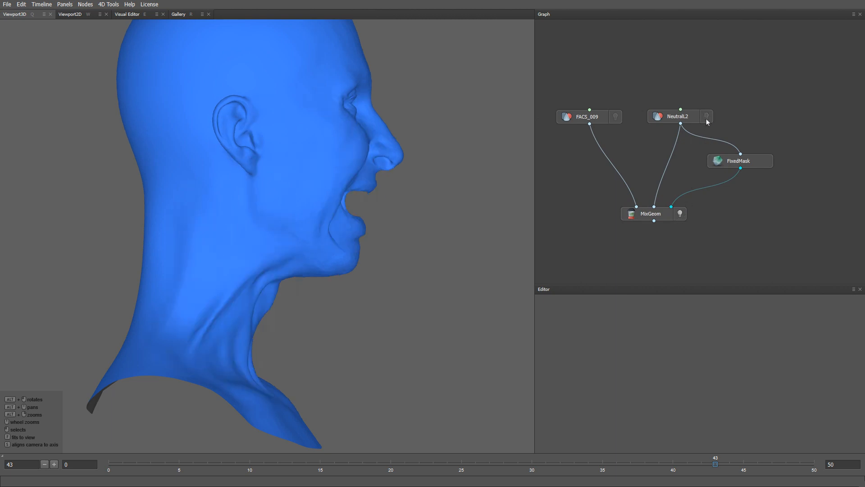
left_click(707, 118)
left_click(680, 214)
middle_click_drag(515, 322, 513, 309, "alt")
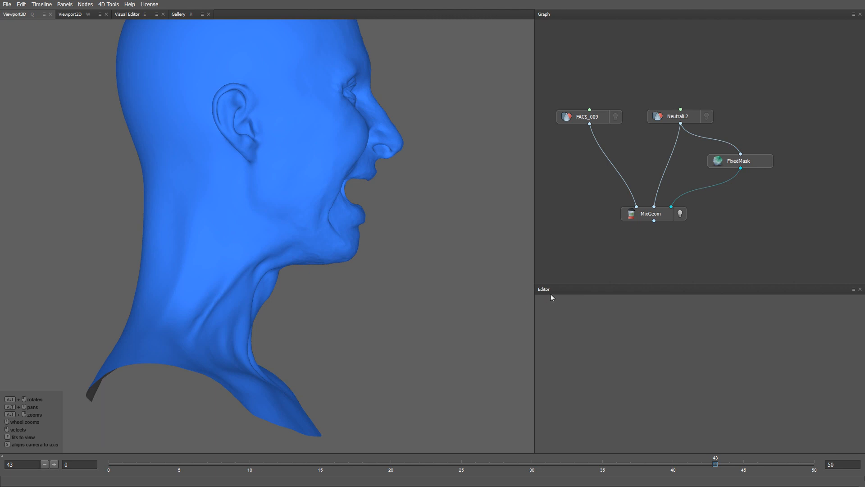
Add a FastWrapping node to the graph below MixGeom
key("Tab")
type("f")
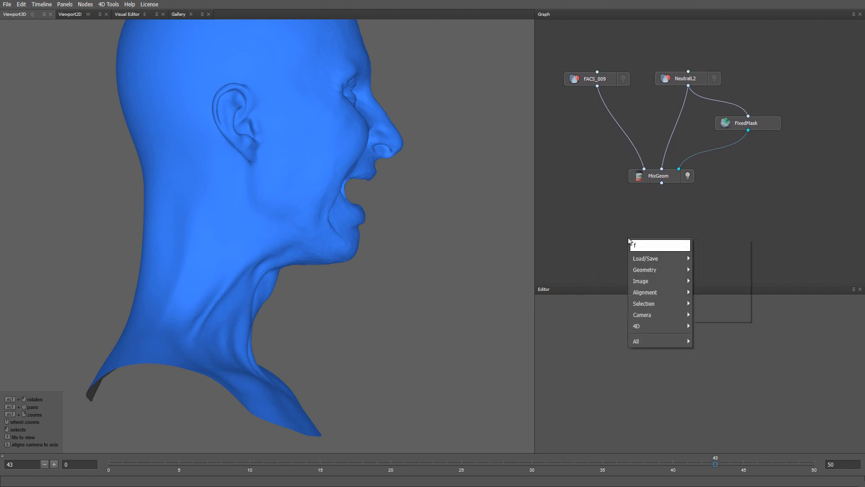
type("as")
left_click(717, 244)
left_click_drag(634, 243, 668, 236)
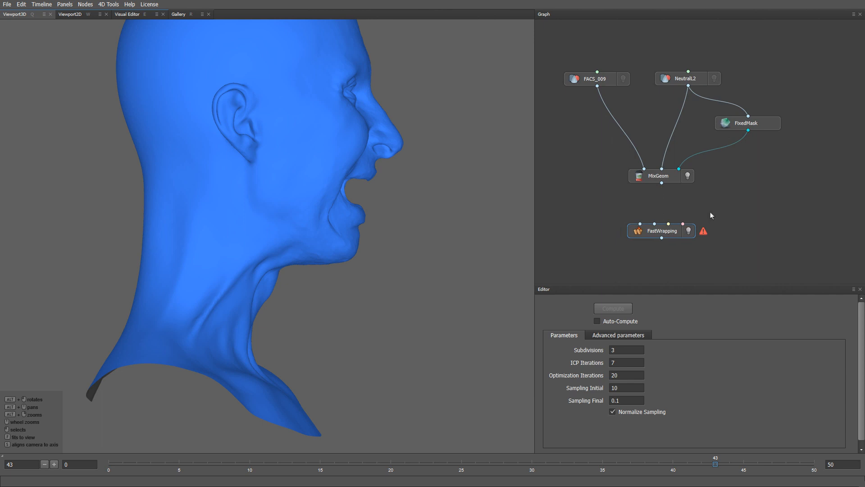
Duplicate the FixedMask node and rename the copy NeckMask
left_click(766, 125)
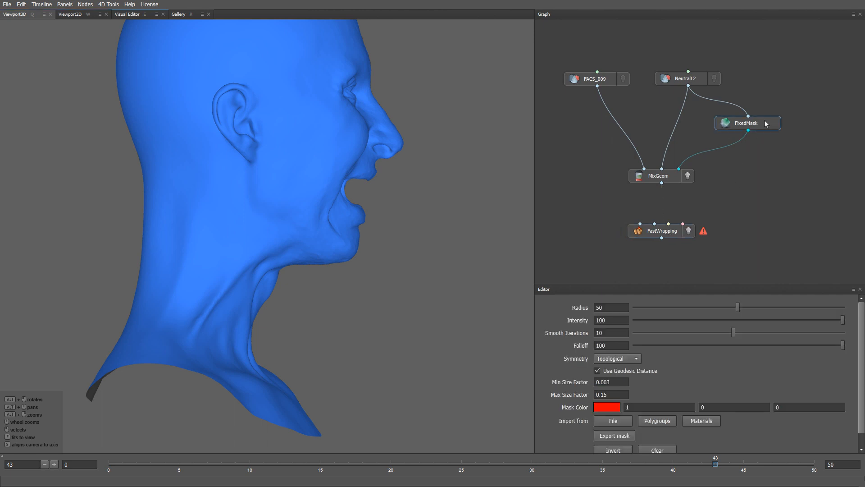
key("ctrl+v")
double_click(828, 122)
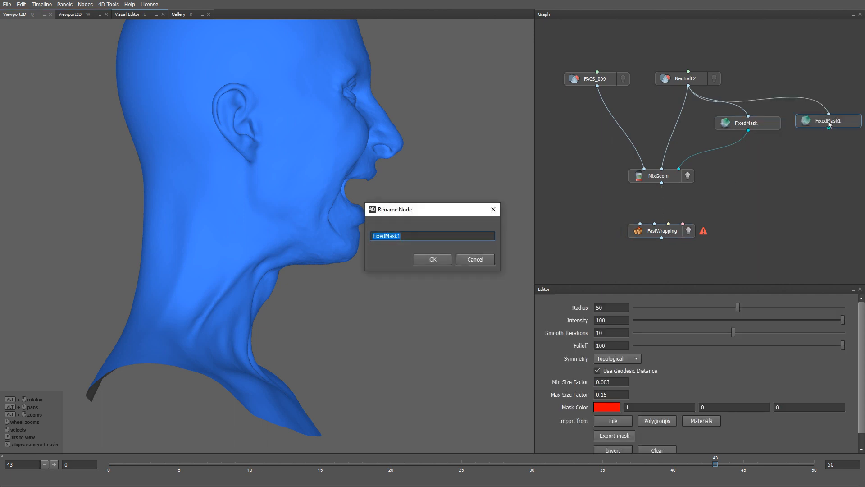
type("NeckMask")
key("Return")
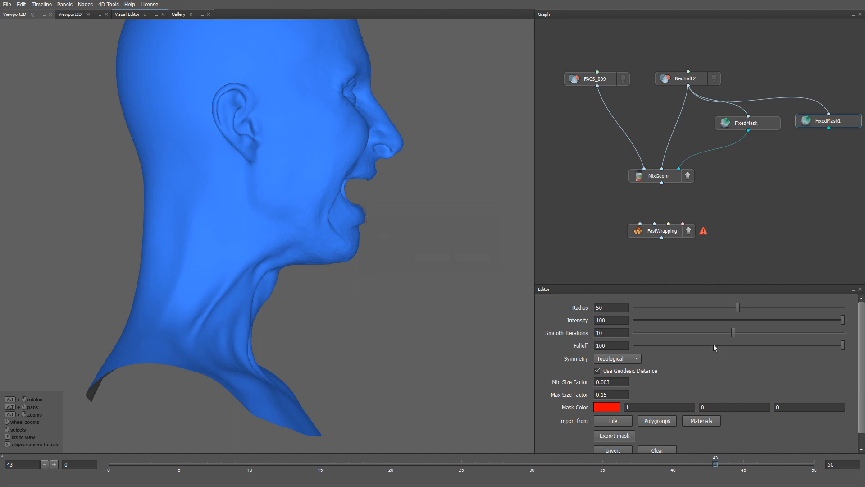
Clear the painted area of NeckMask and reduce the brush radius to 36
left_click(657, 450)
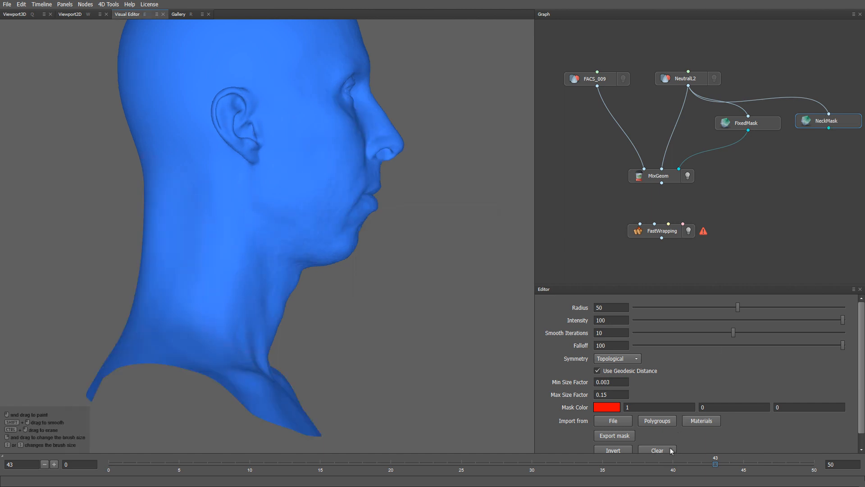
left_click_drag(392, 401, 262, 388)
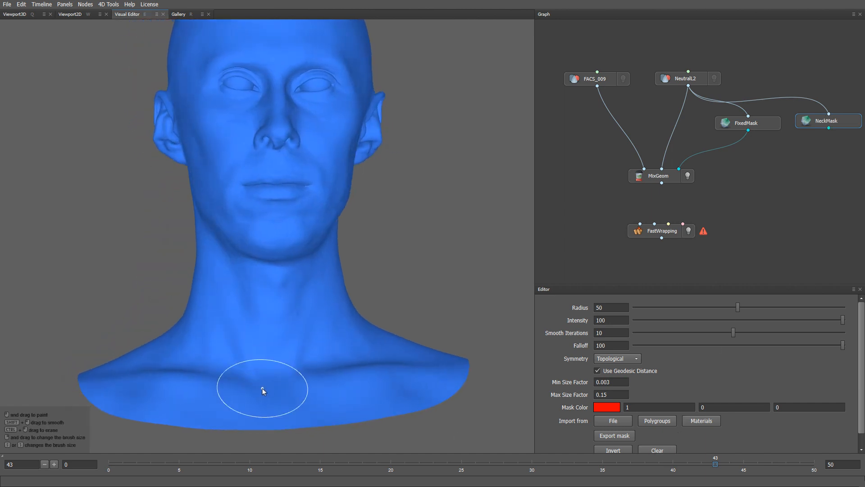
key("bracketleft")
key("bracketleft")
key("bracketleft")
Paint the mask over the front and sides of the neck, from the jawline down to the collarbones
mouse_move(290, 344)
left_mouse_down()
mouse_move(354, 346)
mouse_move(231, 350)
mouse_move(305, 336)
left_mouse_up()
left_click_drag(329, 290, 258, 263, "alt")
mouse_move(329, 311)
left_mouse_down()
mouse_move(338, 235)
mouse_move(312, 261)
mouse_move(277, 278)
mouse_move(302, 292)
mouse_move(261, 323)
mouse_move(319, 310)
mouse_move(330, 272)
left_mouse_up()
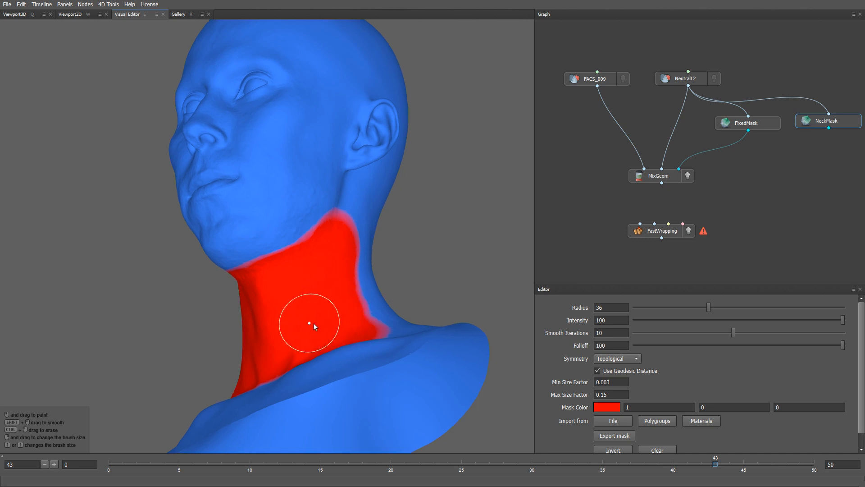
mouse_move(311, 323)
left_mouse_down("alt")
mouse_move(415, 350)
mouse_move(227, 348)
left_mouse_up("alt")
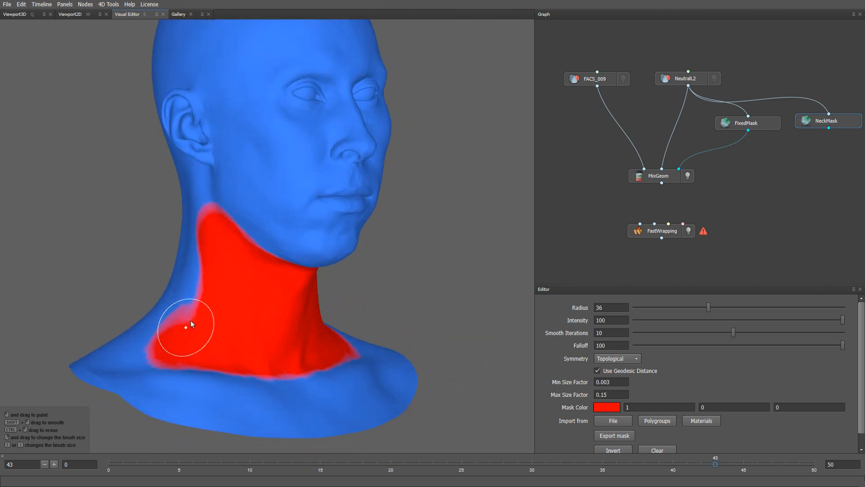
left_click_drag(202, 281, 199, 285)
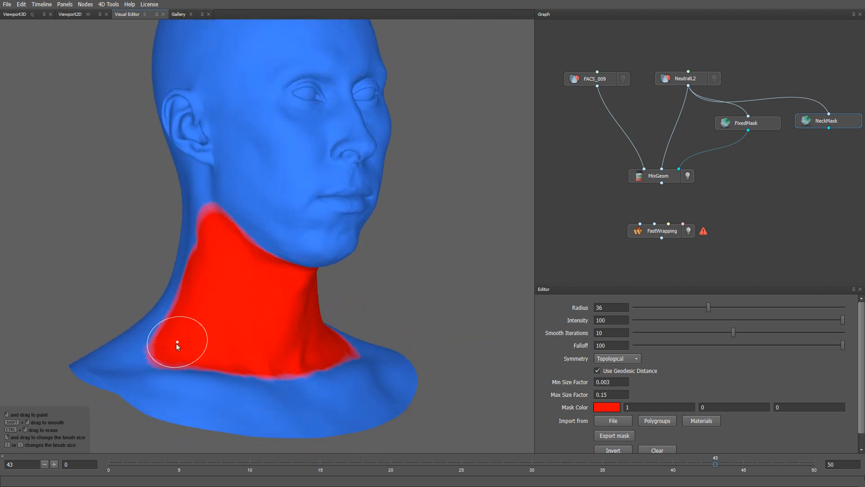
left_click_drag(281, 340, 280, 338, "alt")
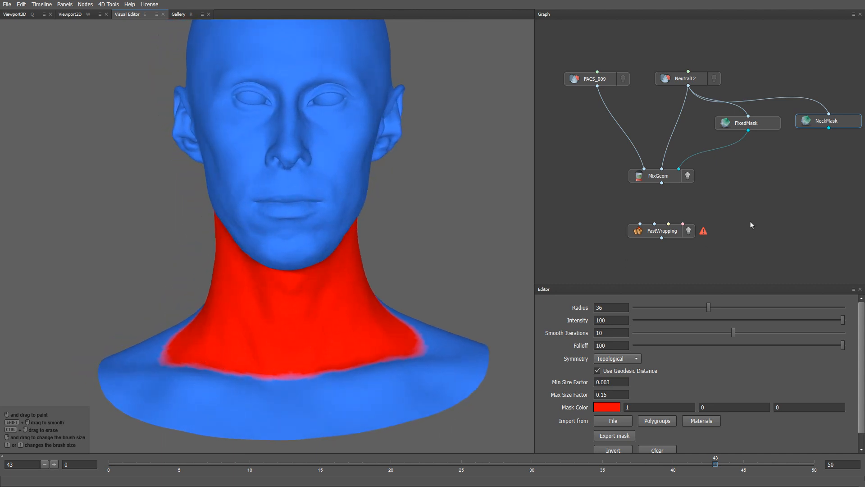
Add a VertexMaskToPolygonSelection node below NeckMask and feed it the NeutralL2 geometry and the NeckMask vertex mask
middle_click_drag(750, 222, 625, 224)
key("Tab")
type("ver")
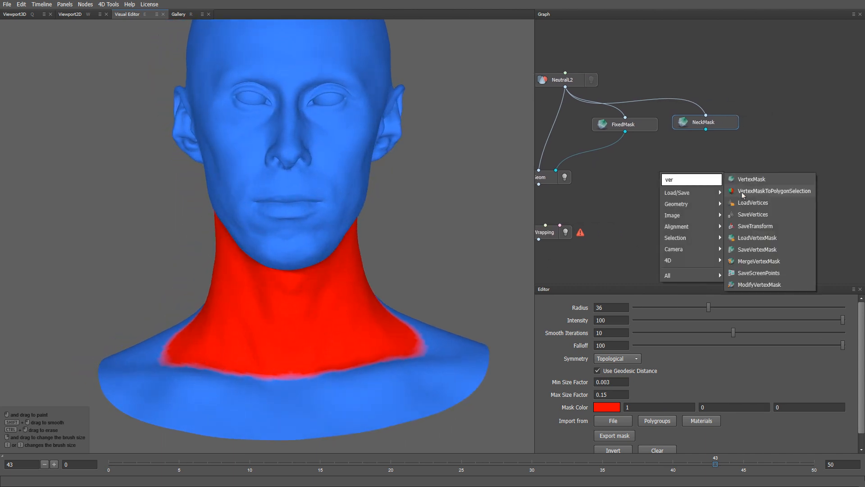
left_click(744, 193)
left_click_drag(661, 176, 708, 176)
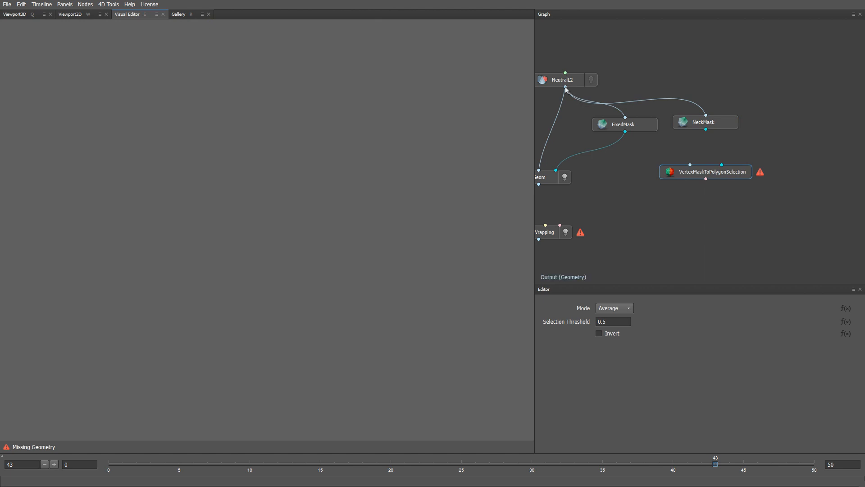
left_click_drag(565, 86, 690, 165)
left_click_drag(705, 129, 723, 165)
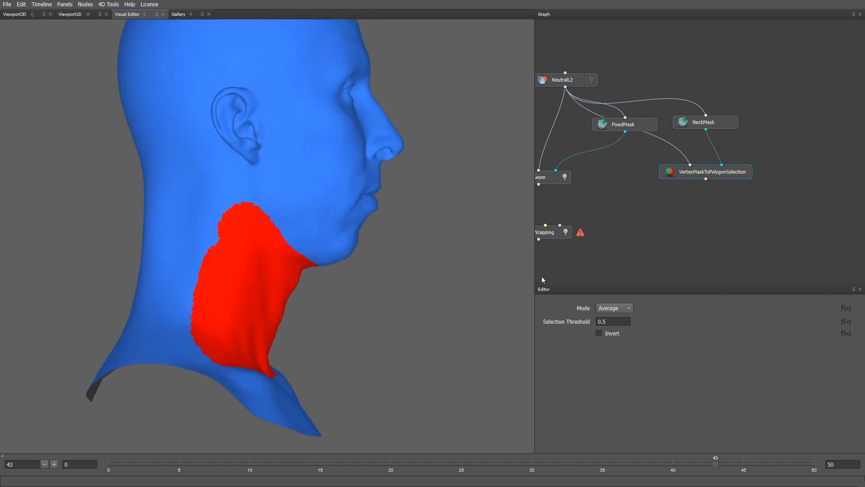
Connect FACS_009, MixGeom and the VertexMaskToPolygonSelection output to the geometry and polygon selection inputs of FastWrapping
middle_click_drag(644, 225, 748, 219)
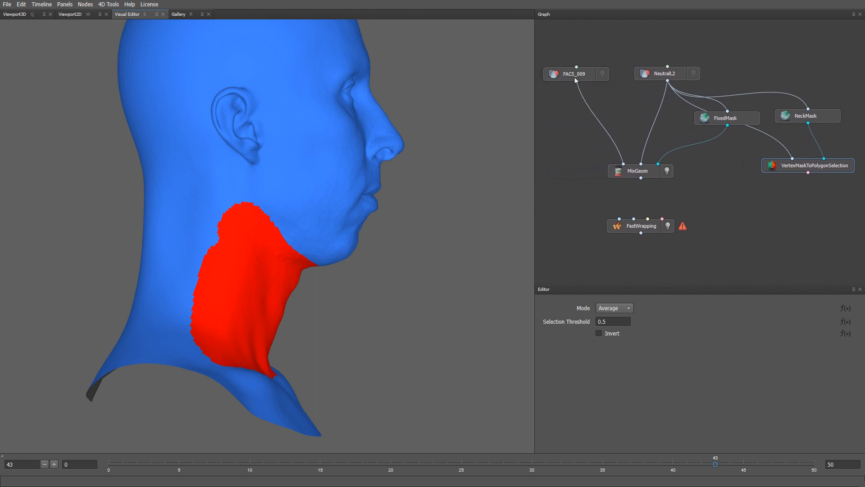
left_click_drag(577, 82, 619, 220)
left_click_drag(641, 178, 632, 229)
left_click_drag(808, 173, 662, 220)
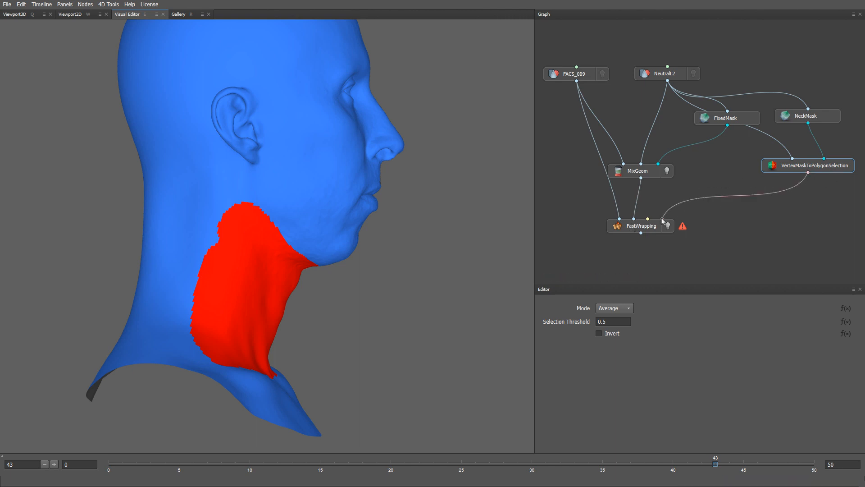
Run the wrapping computation on the FastWrapping node and close its progress window
left_click(638, 227)
left_click(613, 308)
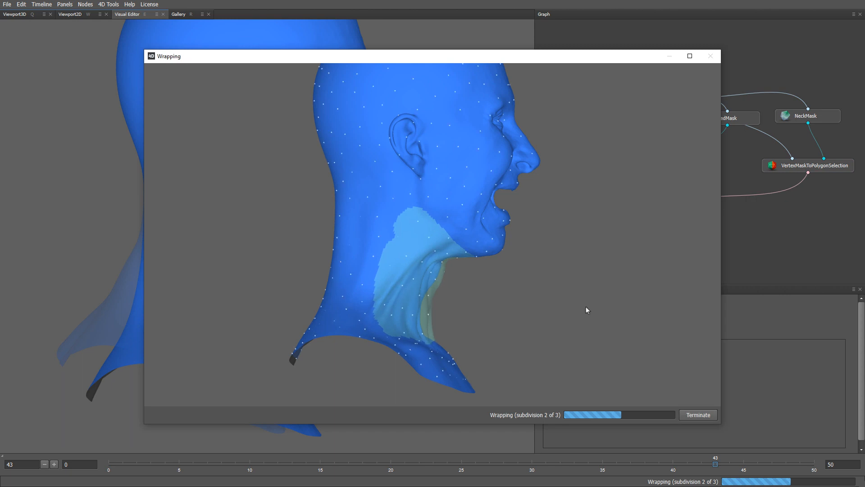
left_click(692, 415)
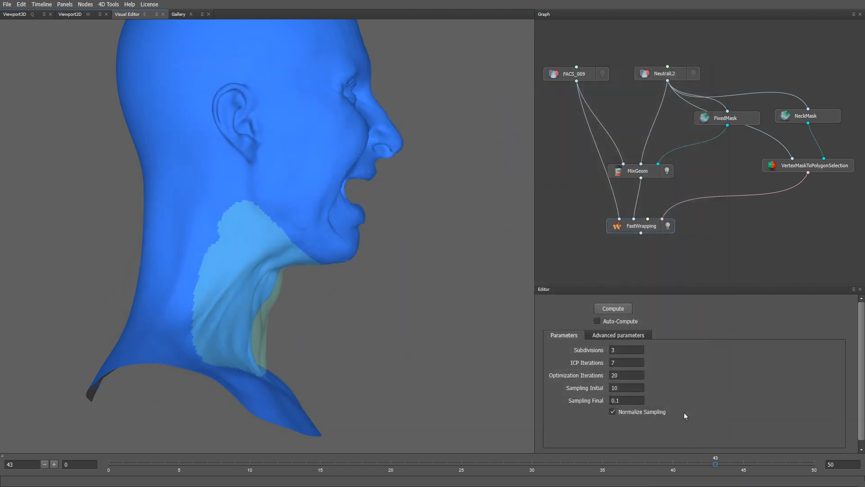
Set FastWrapping's Sampling Final to 3 and Smoothness Final to 0.3, and recompute the wrapping
left_click(631, 400)
left_click(634, 335)
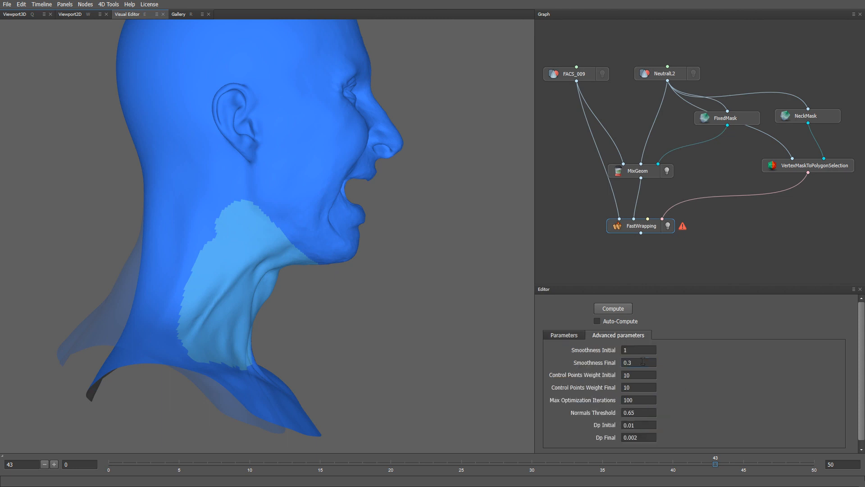
left_click(619, 308)
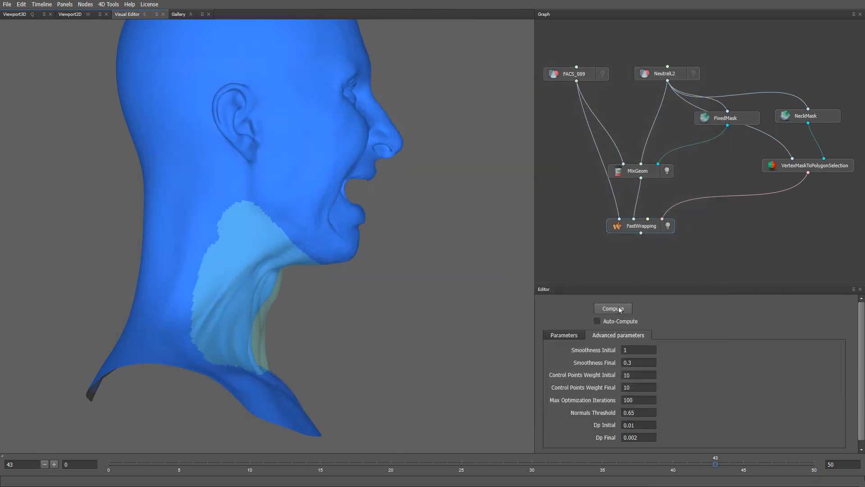
Compare the FastWrapping result with the MixGeom result in the 3D view, focusing on the neck
left_click(669, 227)
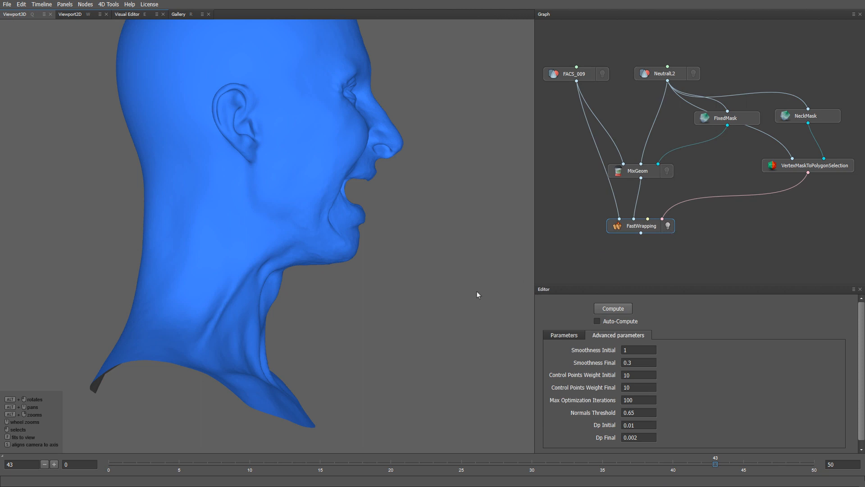
left_click(668, 226)
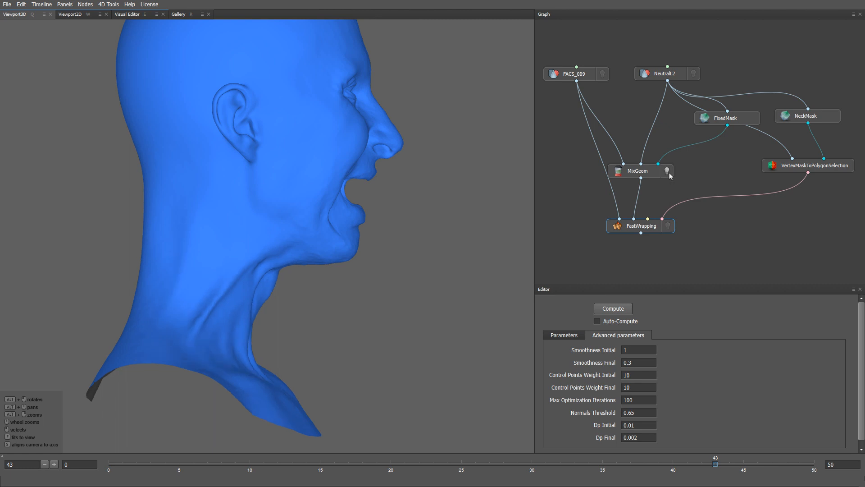
left_click(672, 227)
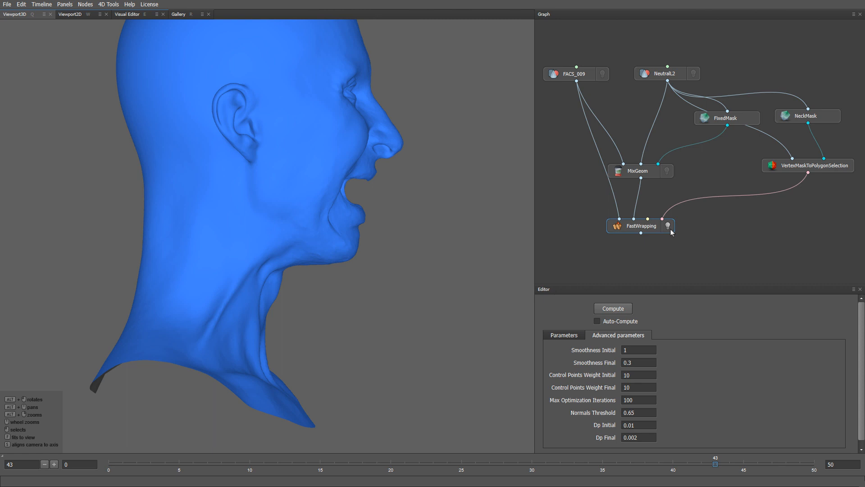
Add a second MixGeom node below FastWrapping and connect the MixGeom and FastWrapping outputs to its two geometry inputs
scroll(663, 208, "down", 3)
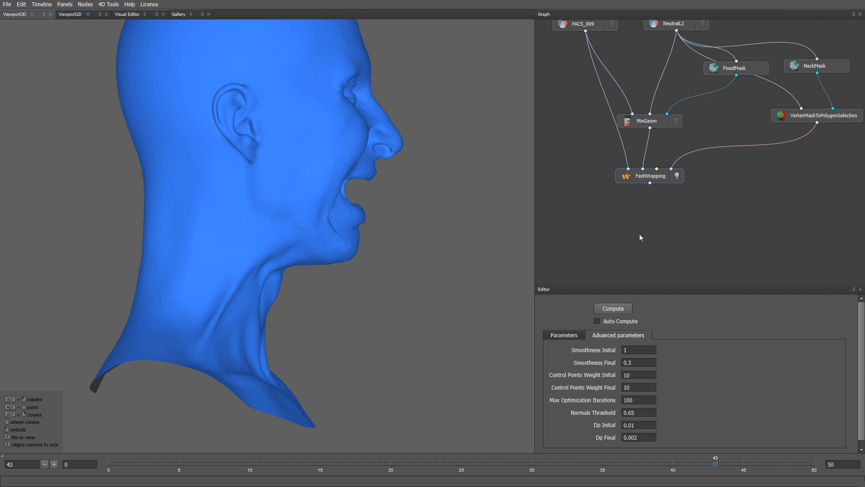
key("Tab")
type("m")
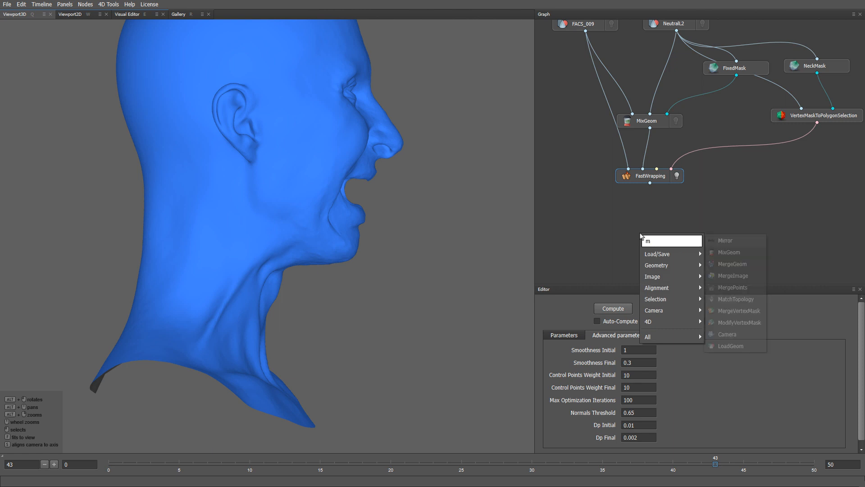
type("ix")
key("Return")
left_click_drag(641, 234, 651, 223)
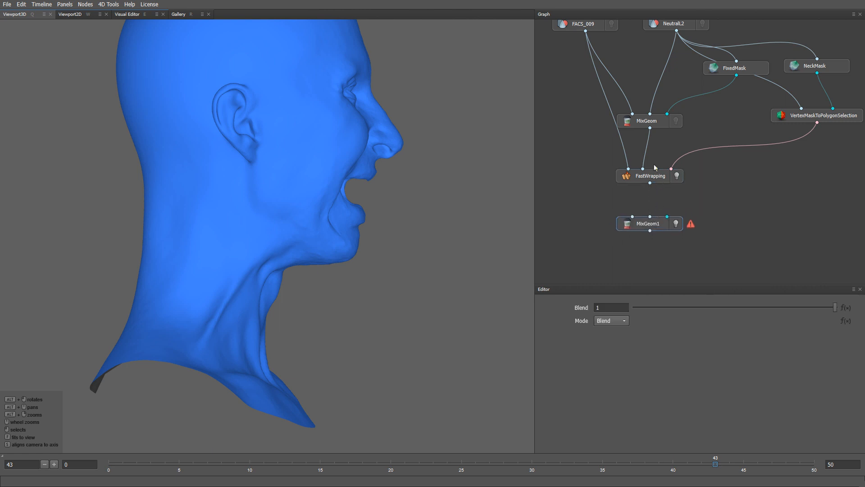
left_click_drag(637, 176, 632, 215)
left_click_drag(650, 182, 650, 217)
Add a ModifyVertexMask node below VertexMaskToPolygonSelection and connect NeckMask and the NeutralL2 geometry to it
middle_click_drag(786, 195, 726, 180)
key("Tab")
type("m")
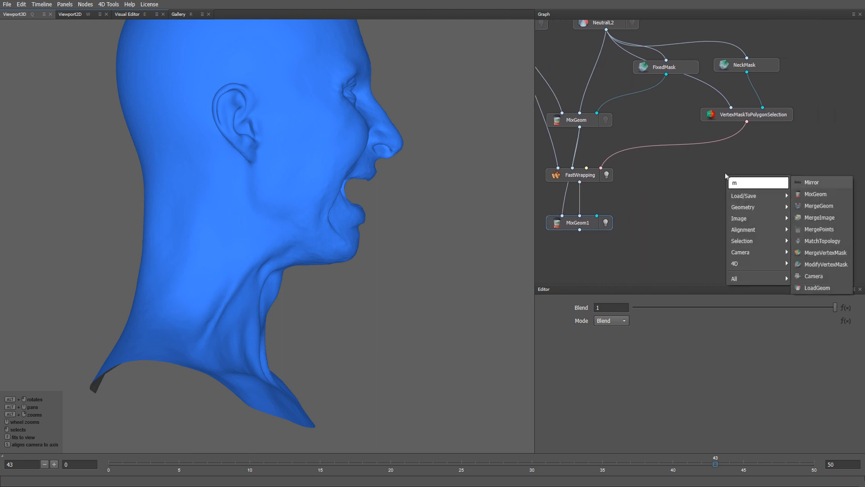
type("od")
key("Return")
left_click_drag(726, 175, 746, 175)
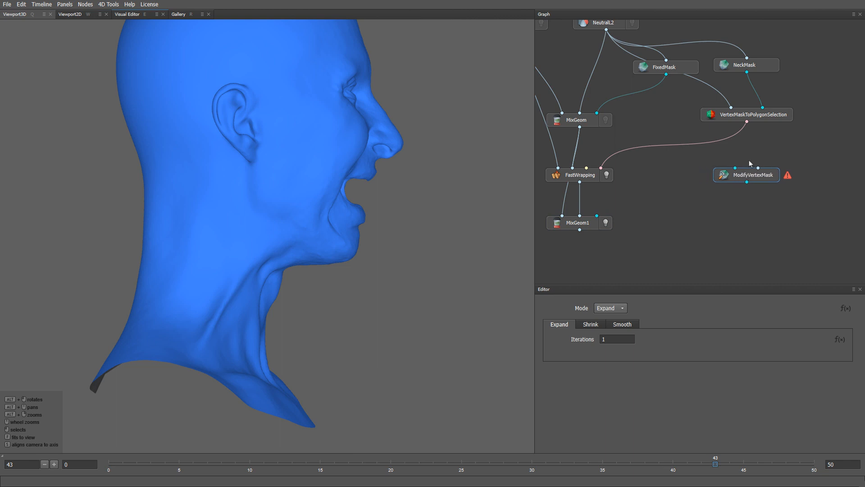
left_click_drag(747, 72, 735, 167)
left_click_drag(607, 31, 755, 178)
Set the ModifyVertexMask mode to Smooth with a radius of 1 and 3 iterations
left_click(616, 308)
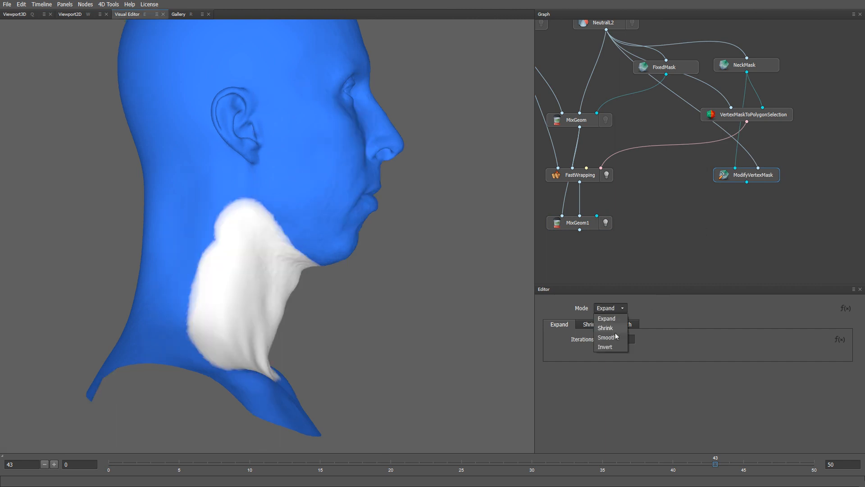
left_click(620, 323)
left_click(620, 323)
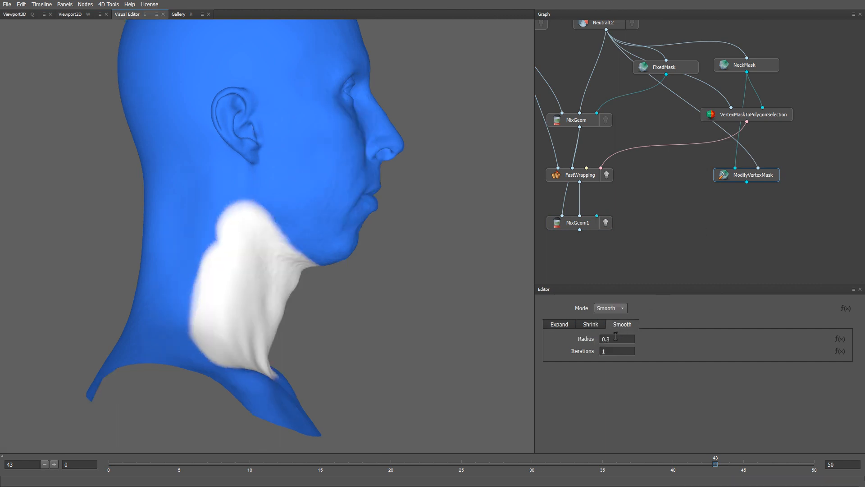
left_click(615, 339)
double_click(615, 338)
type("1")
left_click(615, 351)
type("3")
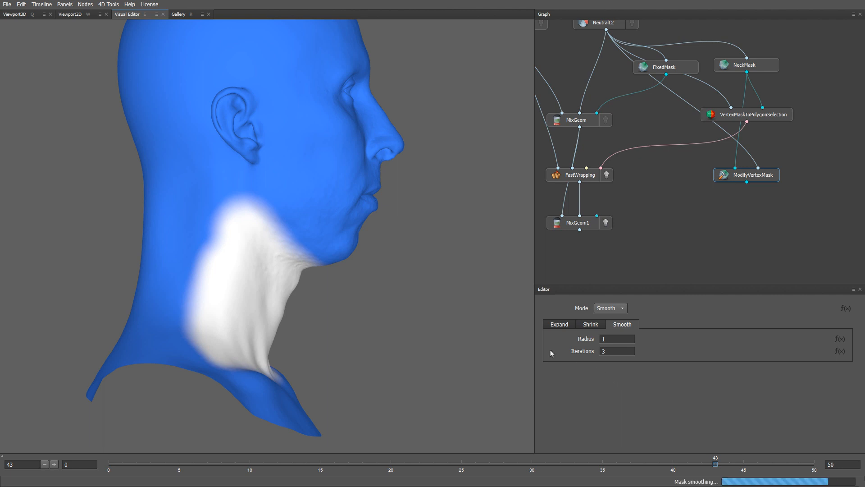
Connect the ModifyVertexMask output to the mask input of MixGeom1 and display MixGeom1 in the 3D view
left_click_drag(452, 304, 313, 303)
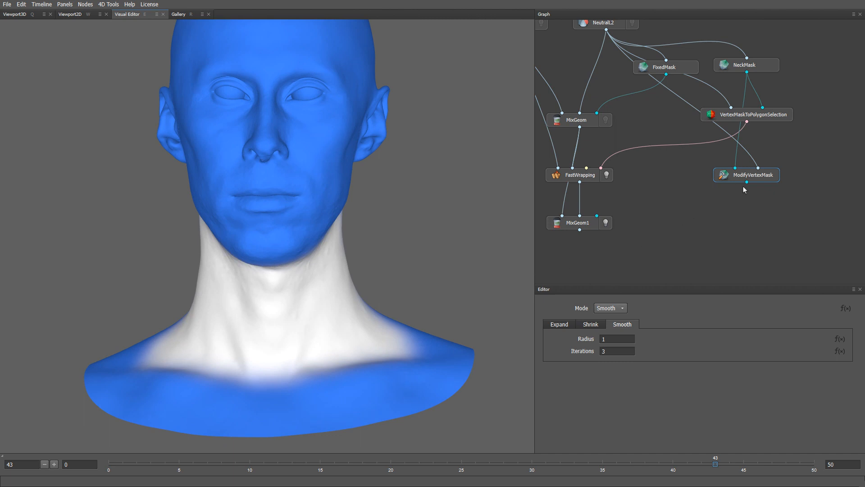
left_click_drag(747, 182, 597, 216)
left_click(605, 222)
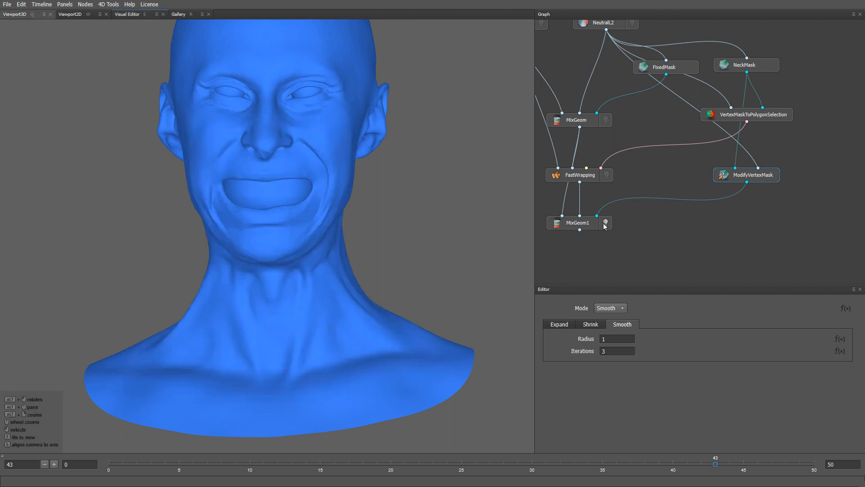
Compare MixGeom1 in profile with MixGeom, the original FACS_009 scan and the NeutralL2 mesh
left_click_drag(396, 288, 499, 283, "alt")
left_click(606, 120)
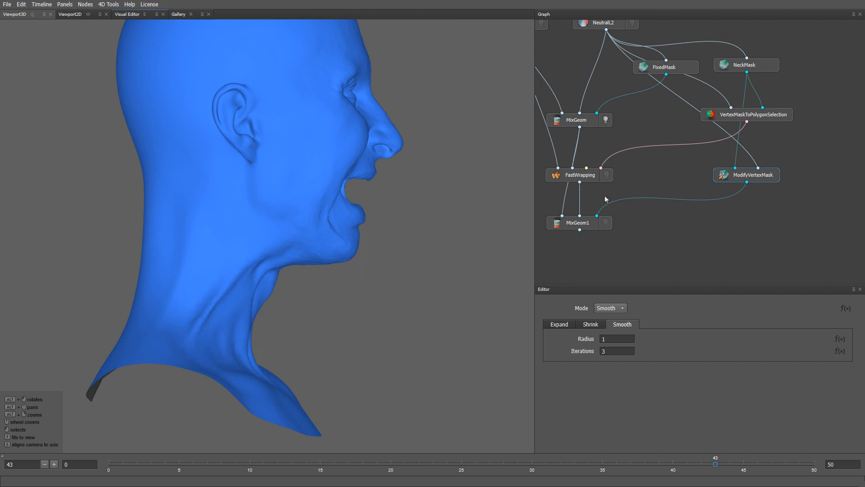
left_click(606, 222)
middle_click_drag(423, 296, 469, 296, "alt")
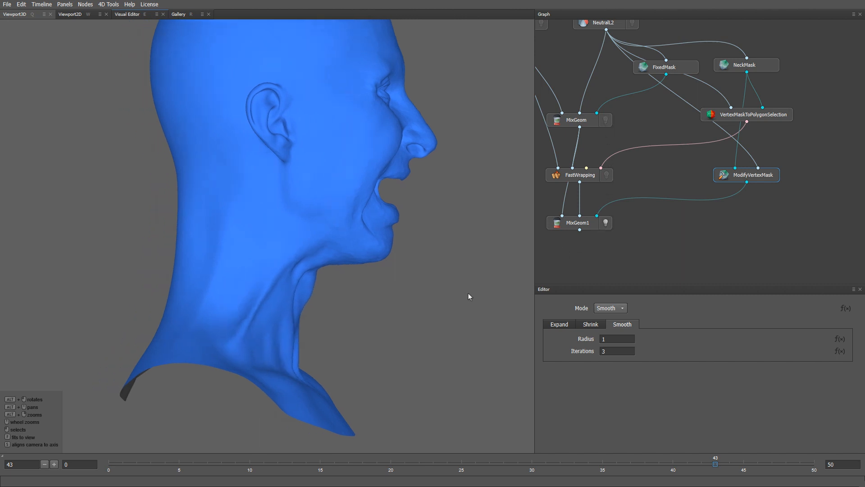
middle_click_drag(667, 251, 735, 282)
left_click(613, 57)
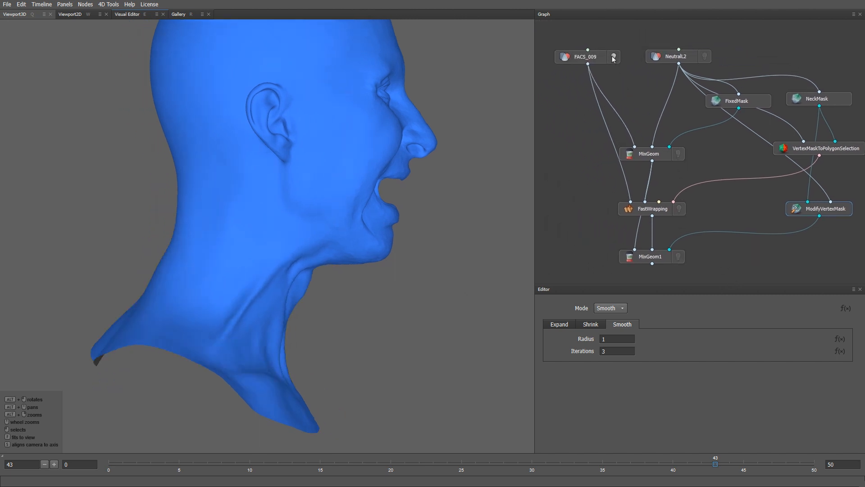
left_click(679, 259)
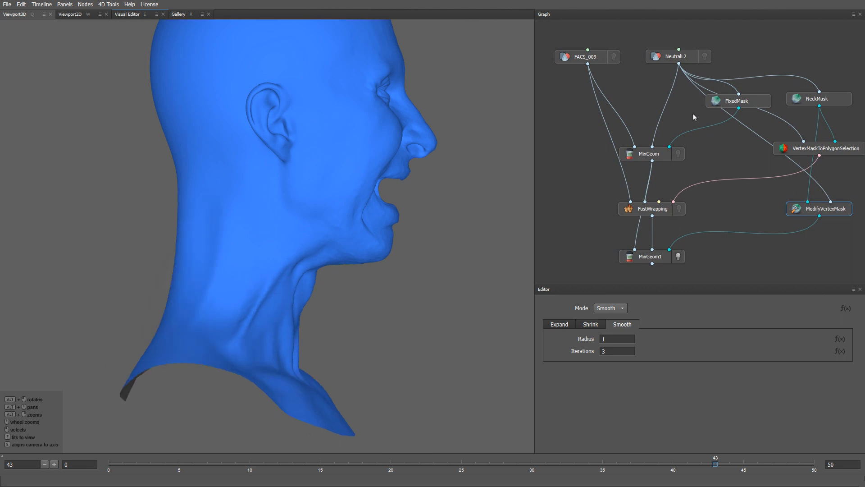
left_click(705, 57)
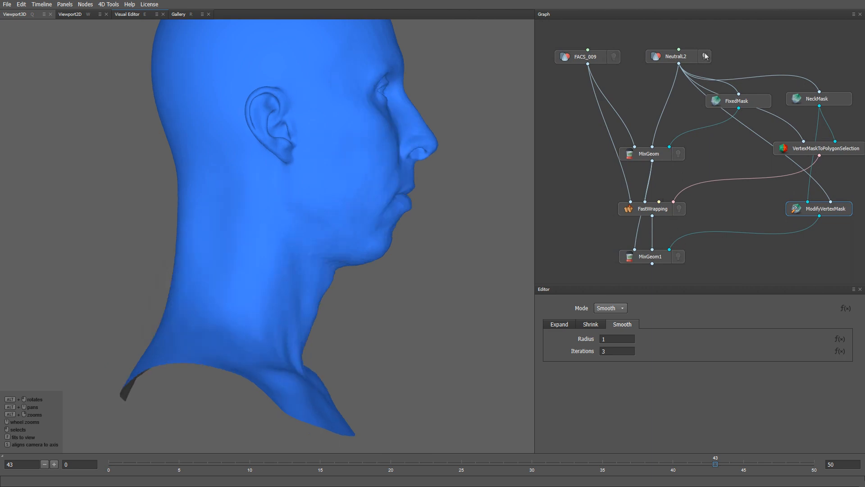
left_click(678, 258)
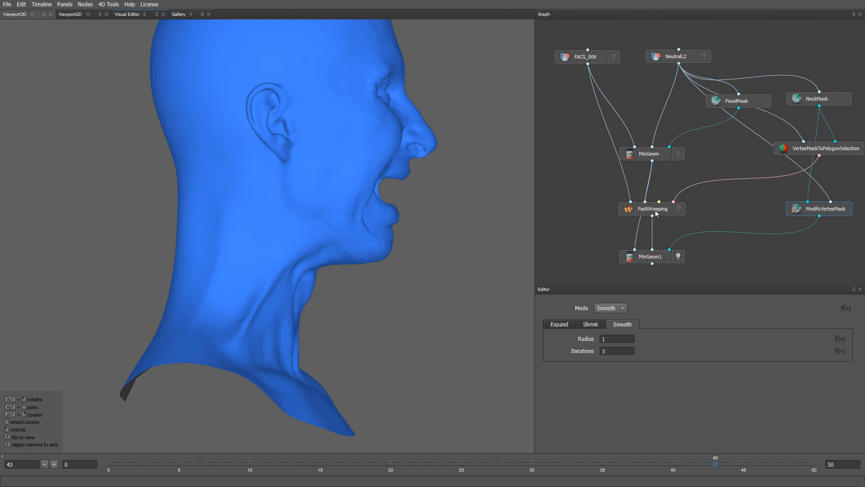
Turn on Auto-Compute for FastWrapping and move the timeline to frame 22 with MixGeom1 displayed
left_click(656, 212)
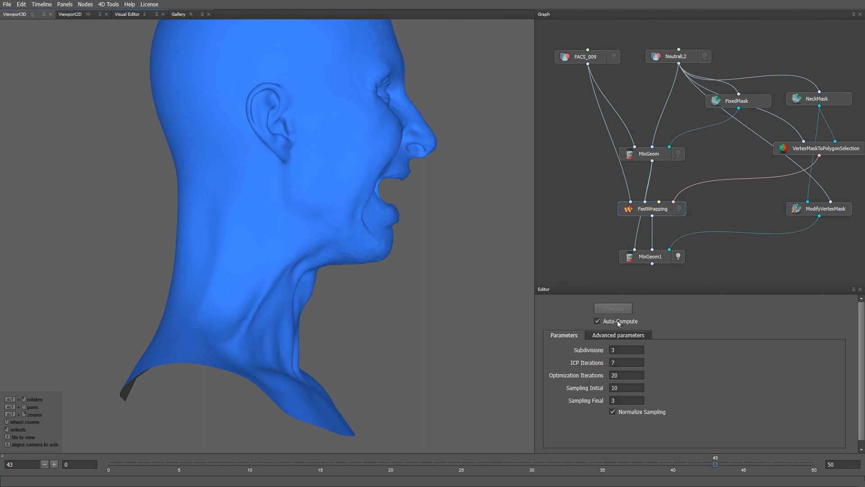
left_click(419, 467)
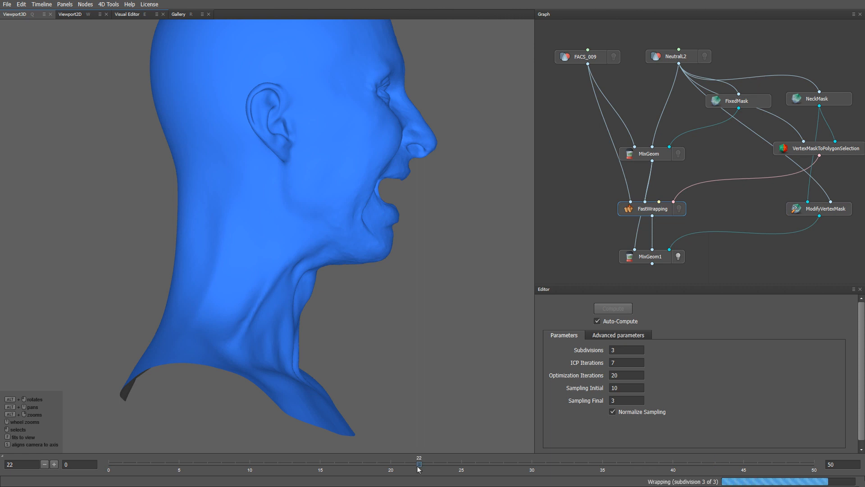
left_click(678, 256)
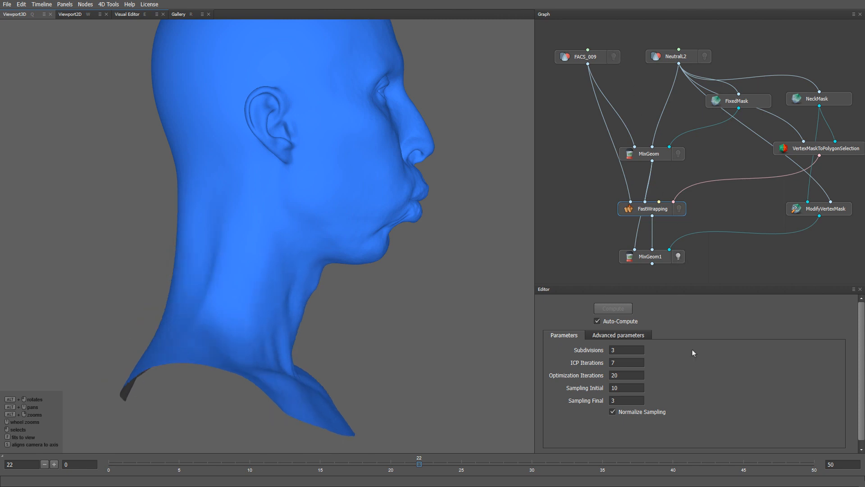
Go to frame 44 and compare the original FACS_009 scan with the stabilized MixGeom1 result
left_click(728, 465)
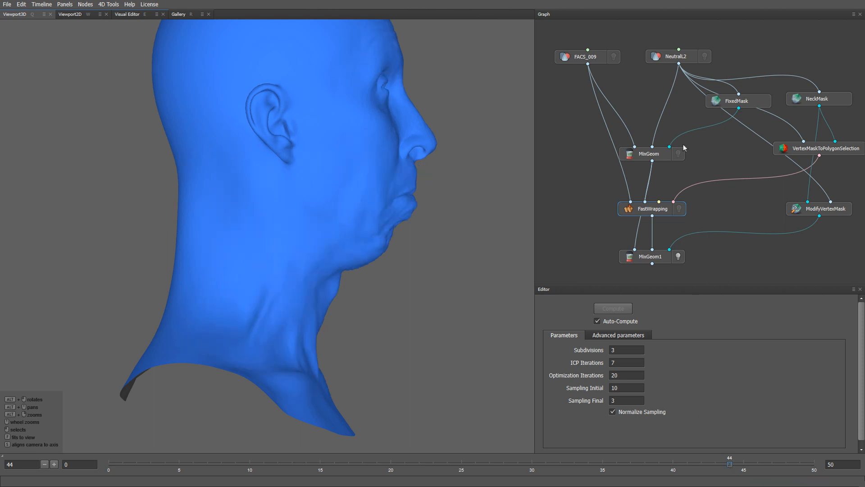
left_click(613, 56)
left_click(680, 256)
left_click(613, 57)
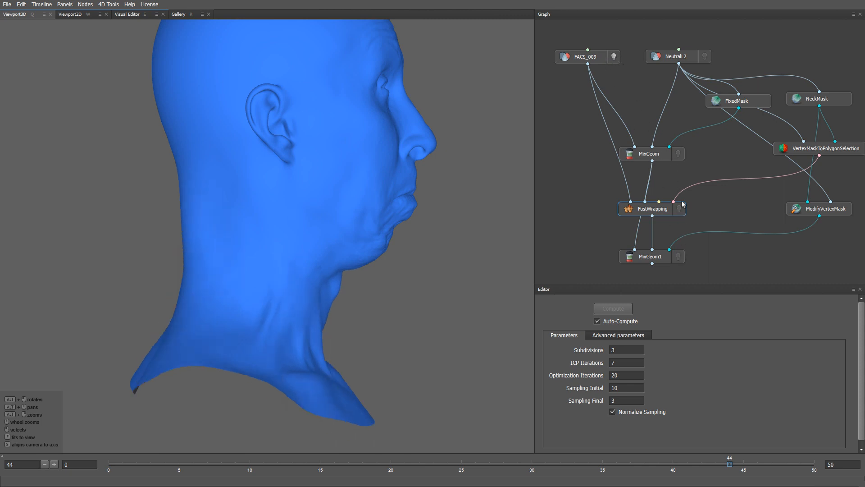
left_click(678, 256)
left_click(613, 56)
left_click(678, 256)
Add a SaveGeom node below MixGeom1 and connect the MixGeom1 output to its input
middle_click_drag(705, 263, 719, 164)
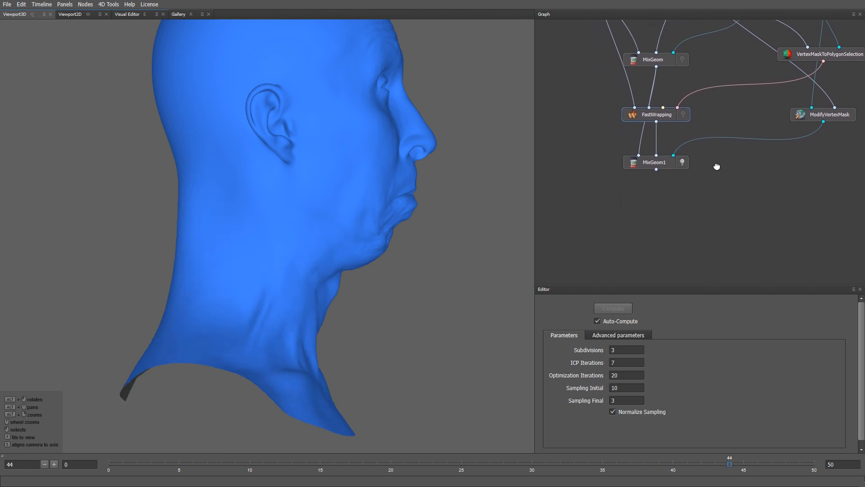
right_click(637, 214)
type("save")
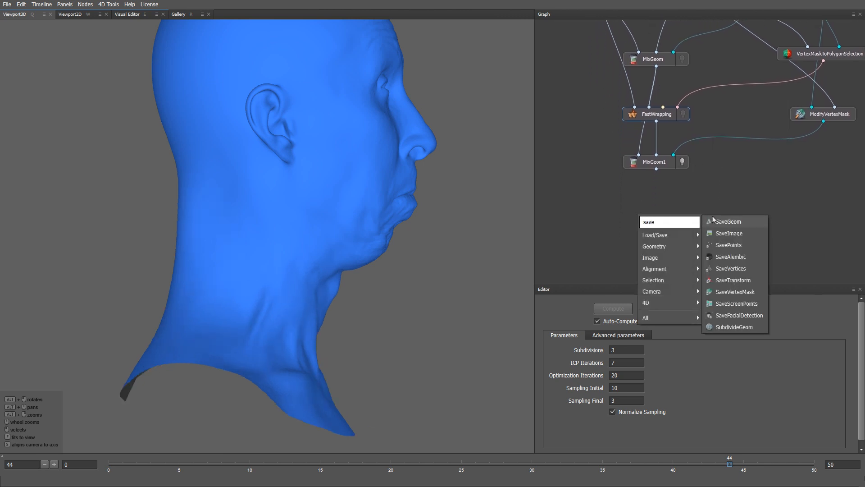
key("Return")
left_click_drag(657, 169, 655, 198)
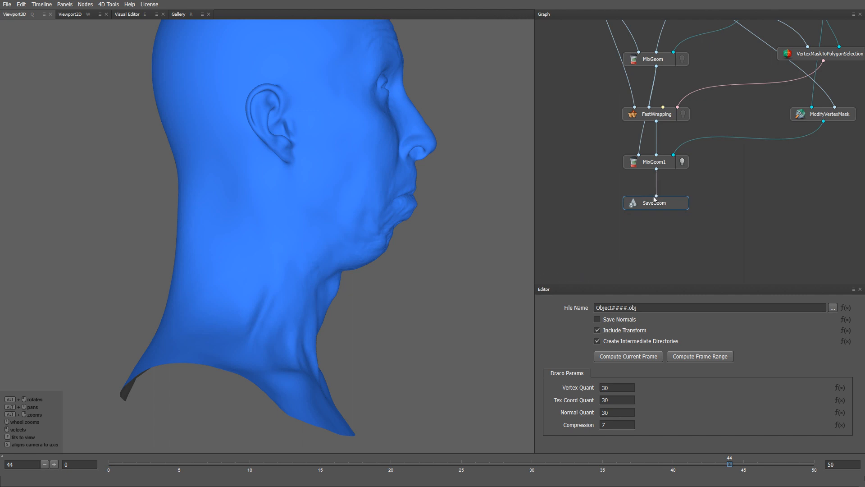
Copy the entire Python file name expression from the FACS_009 node and leave that expression unchanged
middle_click_drag(596, 143, 614, 246)
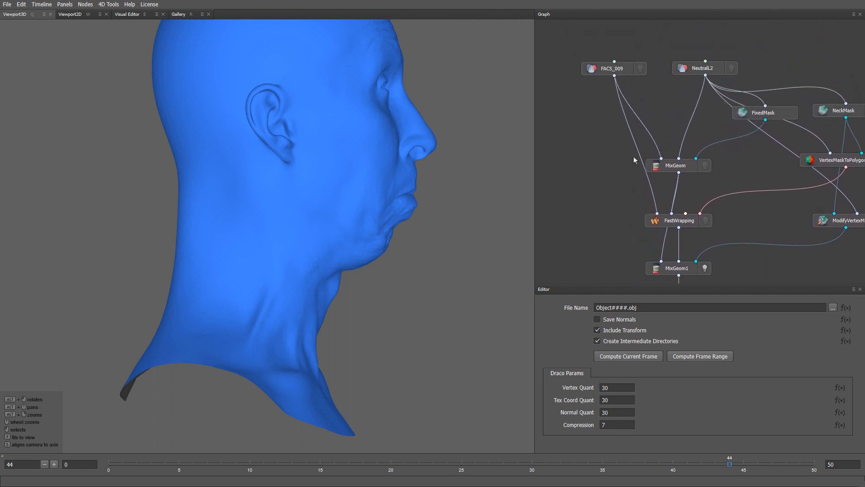
left_click(612, 70)
left_click(845, 308)
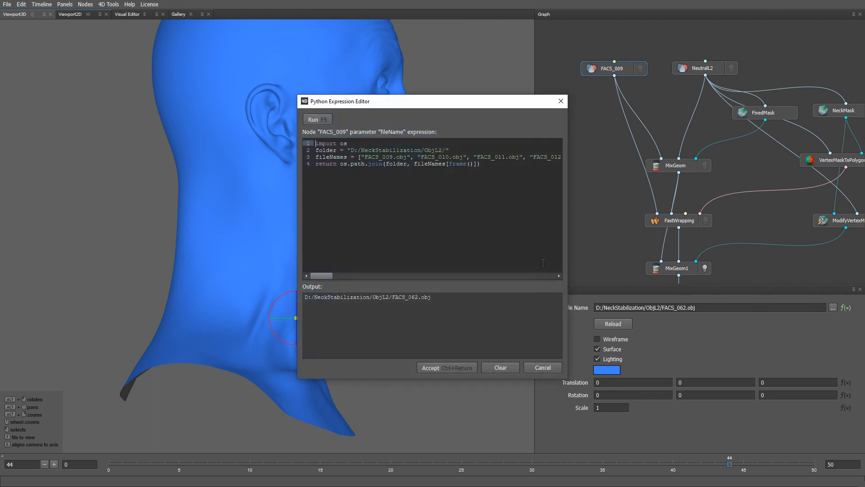
key("ctrl+a")
key("ctrl+c")
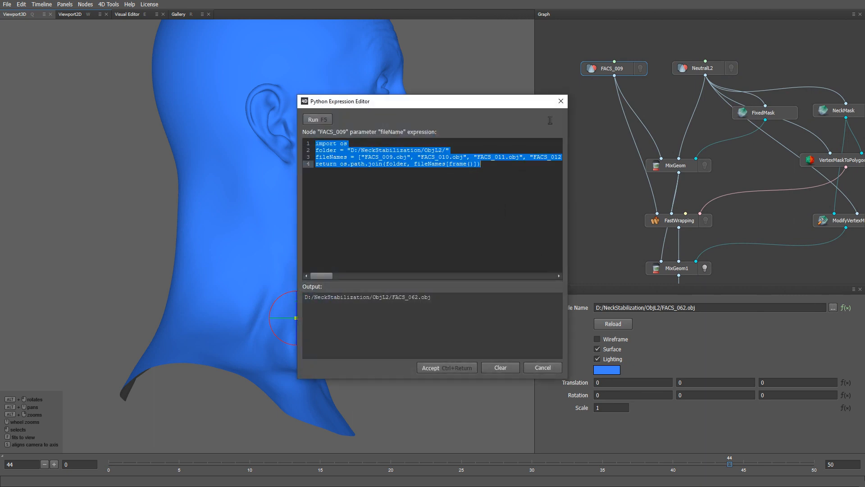
left_click(560, 102)
Paste the copied expression as SaveGeom's file name expression, with the folder changed to "D:/NeckStabilization/ObjL2_StabilizedNeck/"
middle_click_drag(601, 209, 594, 117)
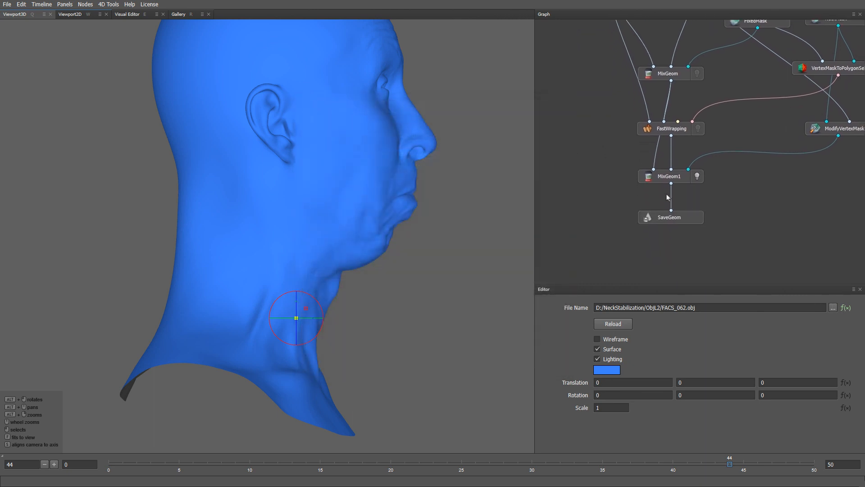
left_click(670, 217)
left_click(845, 307)
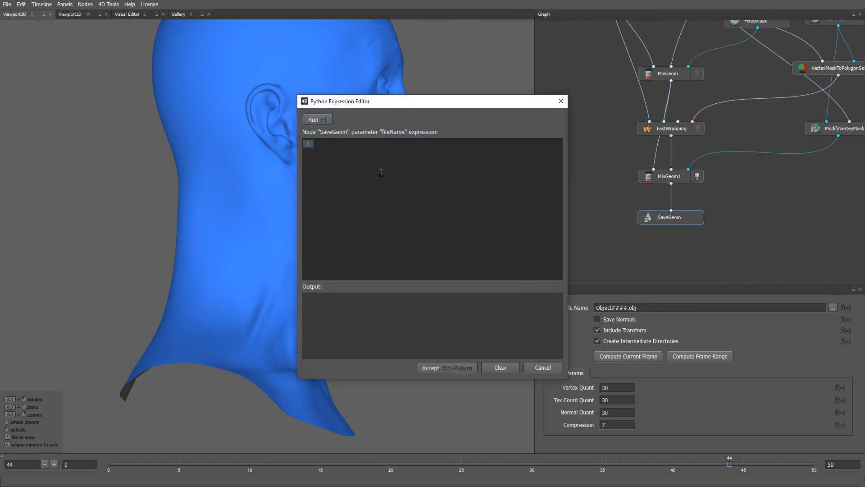
key("ctrl+v")
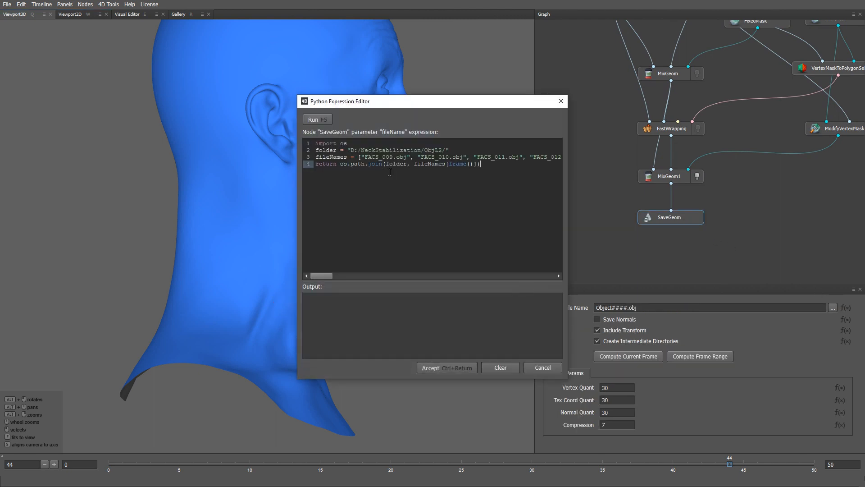
left_click(441, 150)
type("2_StabilizedNeck")
left_click(447, 368)
Open the frame range settings for computing the SaveGeom output
left_click(701, 356)
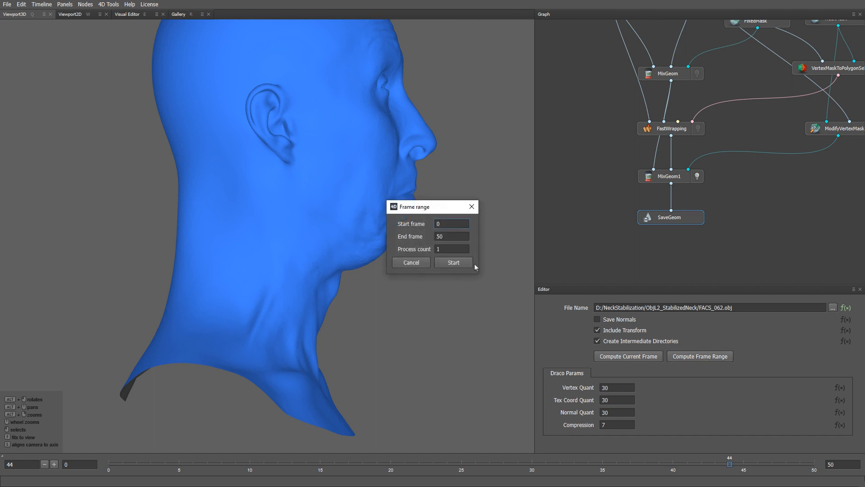